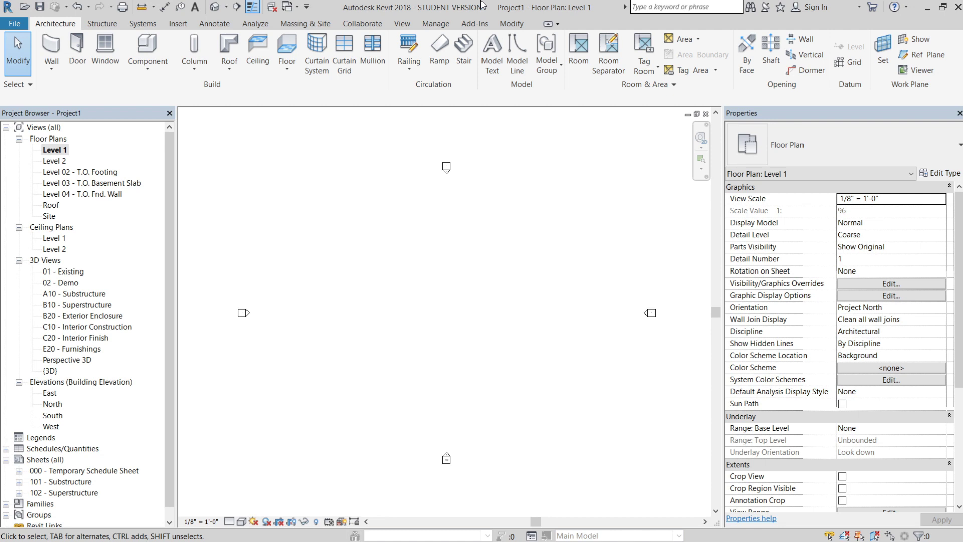
Draw a single straight curtain wall on Level 1 between two picked points.
{"action": "left_click", "coordinate": [52, 48]}
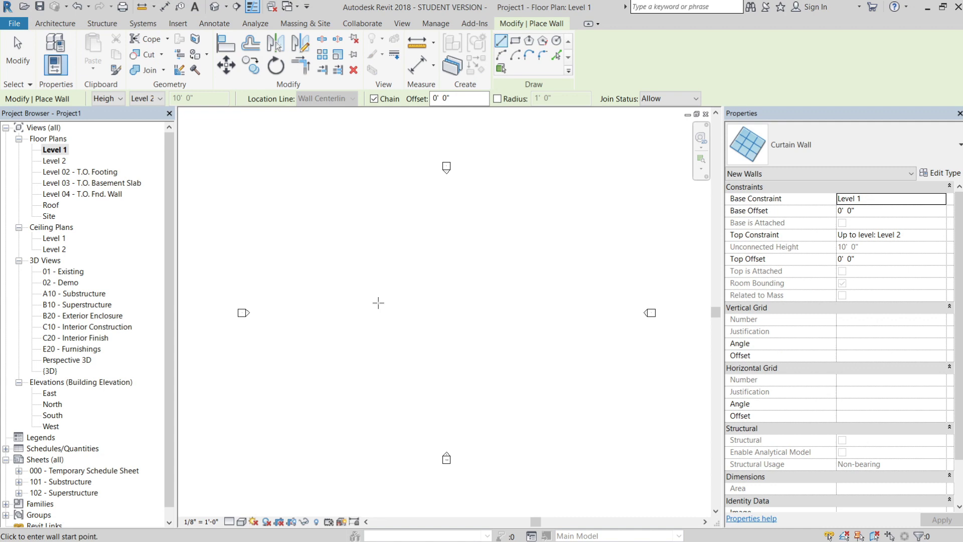
{"action": "left_click", "coordinate": [341, 308]}
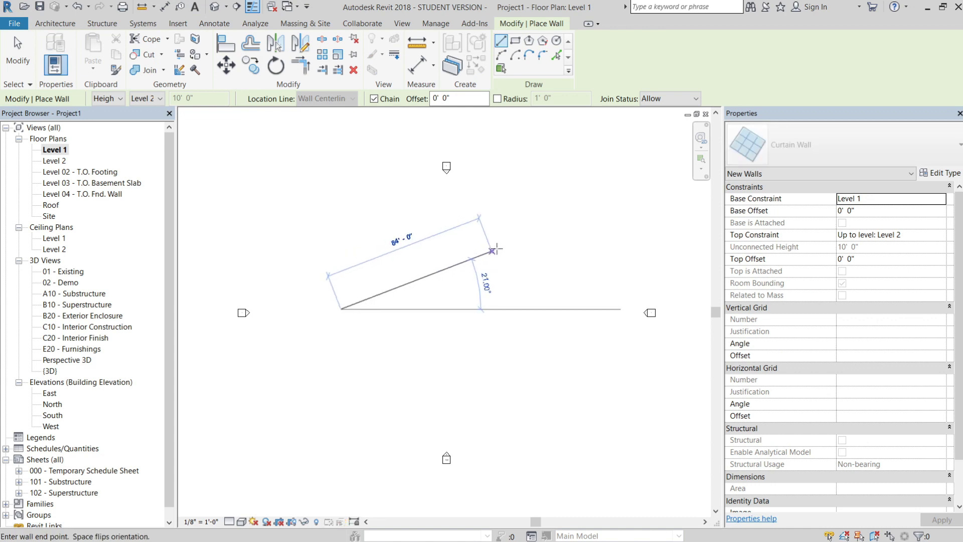
{"action": "left_click", "coordinate": [495, 249]}
{"action": "scroll", "coordinate": [438, 277], "scroll_direction": "up", "scroll_amount": 5}
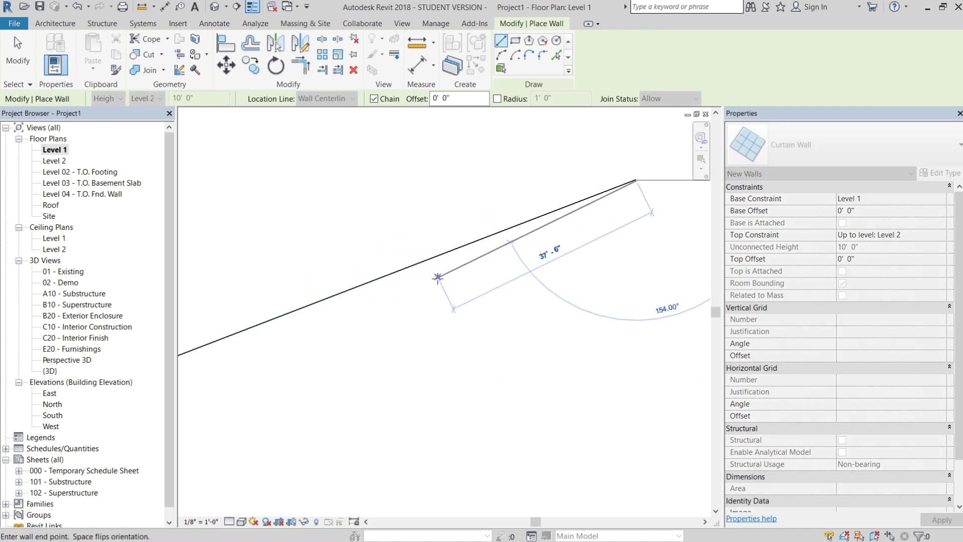
{"action": "scroll", "coordinate": [438, 277], "scroll_direction": "up", "scroll_amount": 4}
{"action": "key", "text": "Escape"}
{"action": "scroll", "coordinate": [445, 277], "scroll_direction": "up", "scroll_amount": 5}
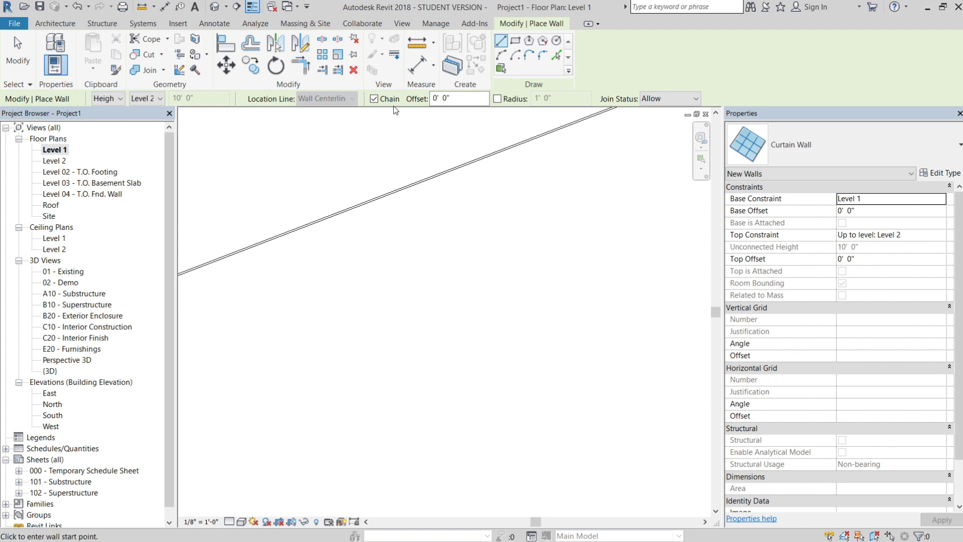
In the 3D view, add two vertical curtain grid lines and one horizontal grid line to the wall.
{"action": "left_click", "coordinate": [215, 7]}
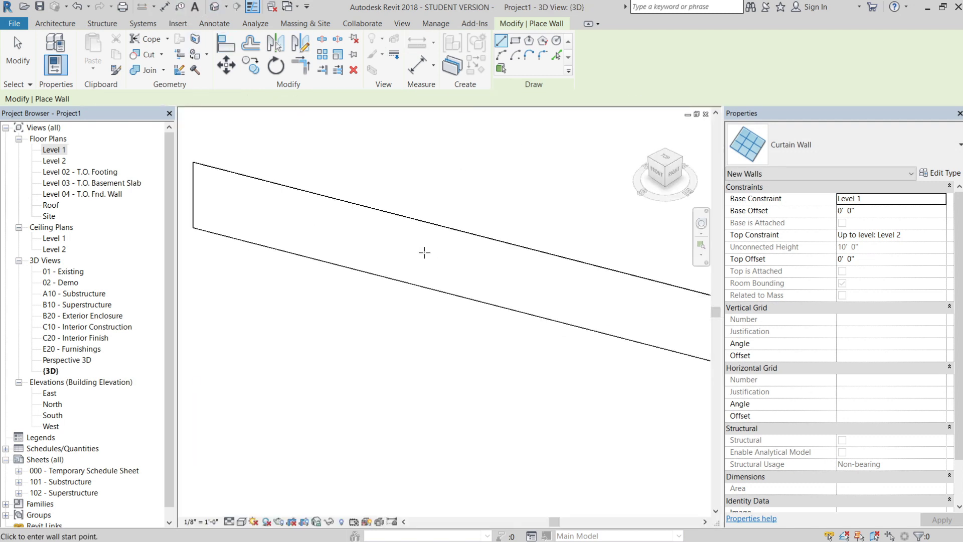
{"action": "left_click", "coordinate": [55, 23]}
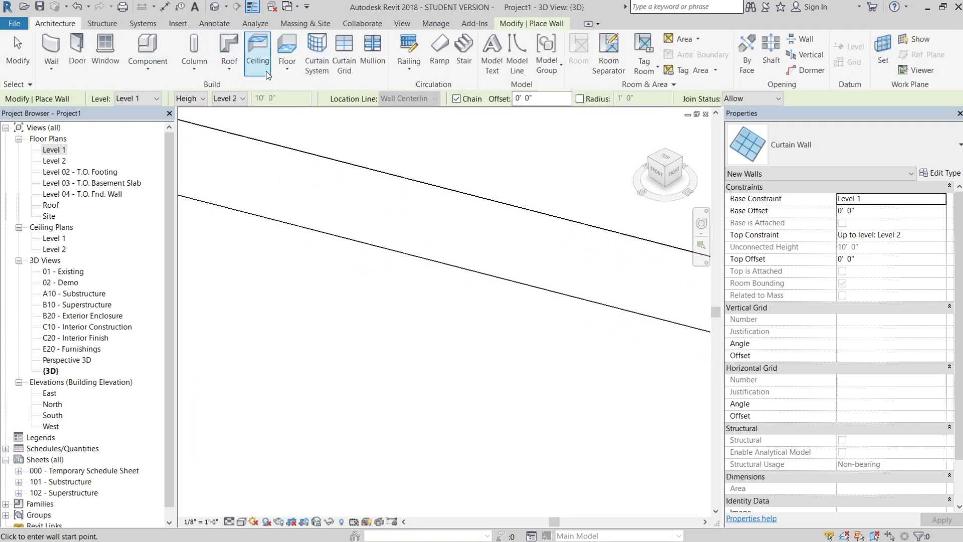
{"action": "left_click", "coordinate": [344, 56]}
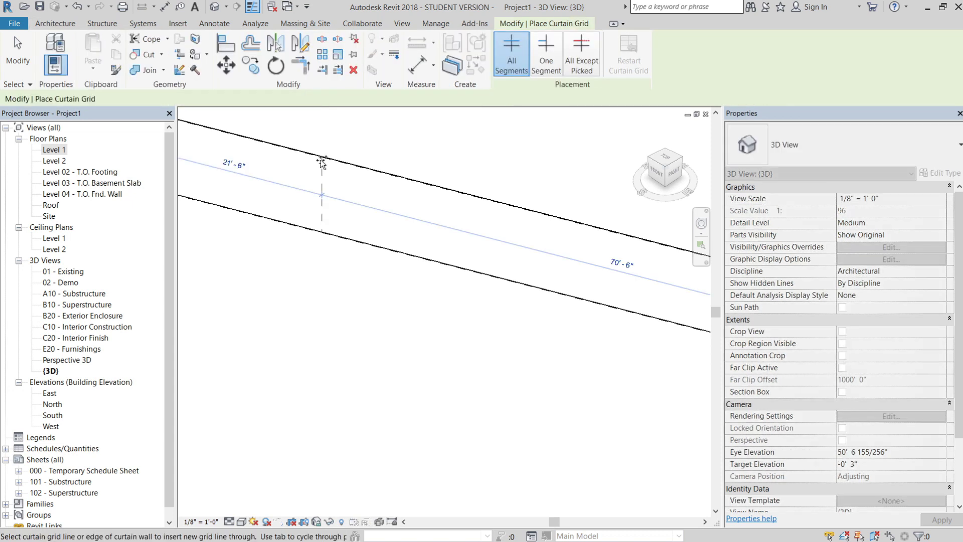
{"action": "left_click", "coordinate": [321, 163]}
{"action": "left_click", "coordinate": [440, 223]}
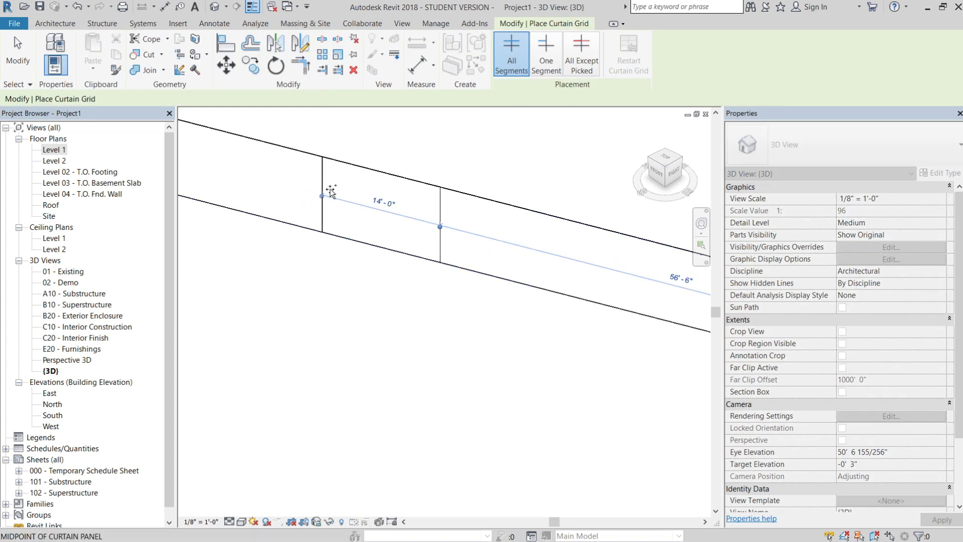
{"action": "left_click", "coordinate": [324, 194]}
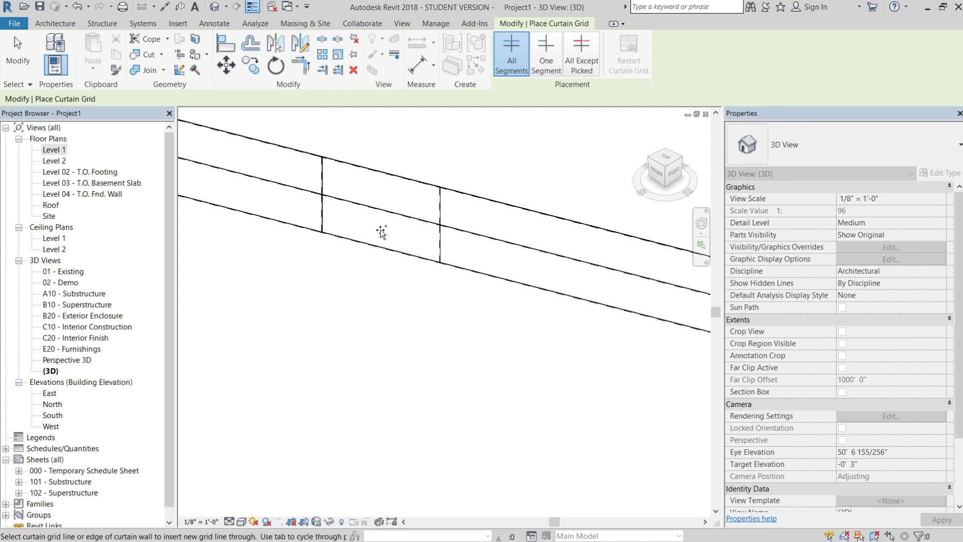
{"action": "key", "text": "Escape"}
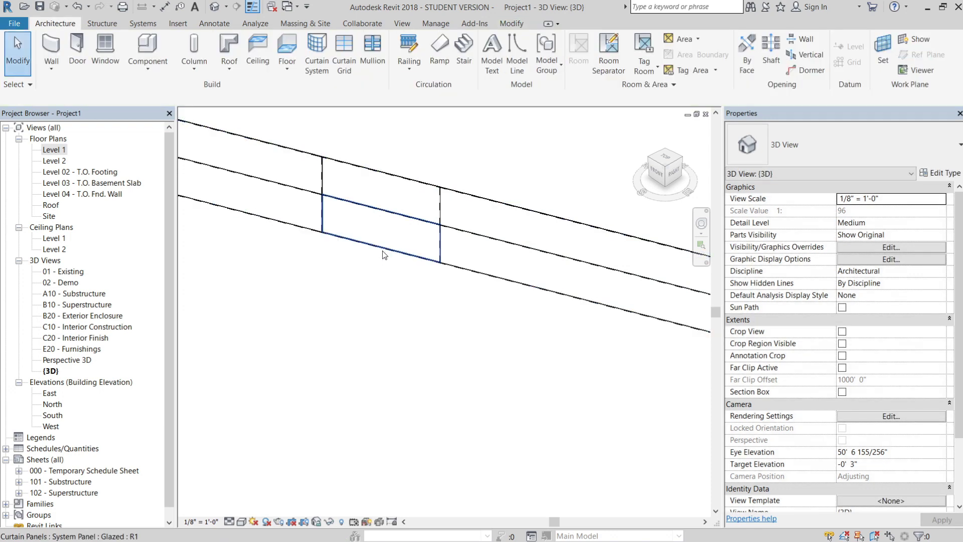
Delete the trial curtain grid line so the wall is left as one undivided panel.
{"action": "left_click", "coordinate": [384, 254]}
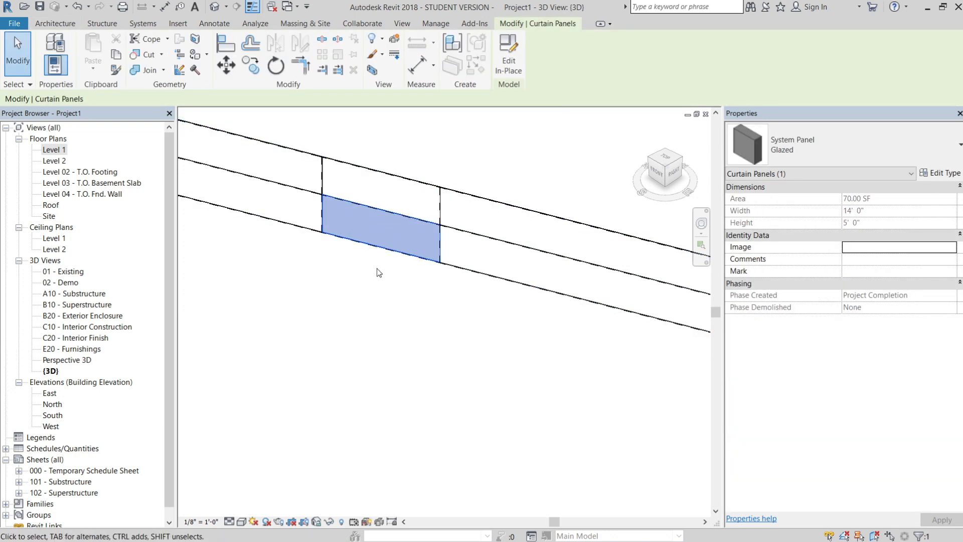
{"action": "key", "text": "Escape"}
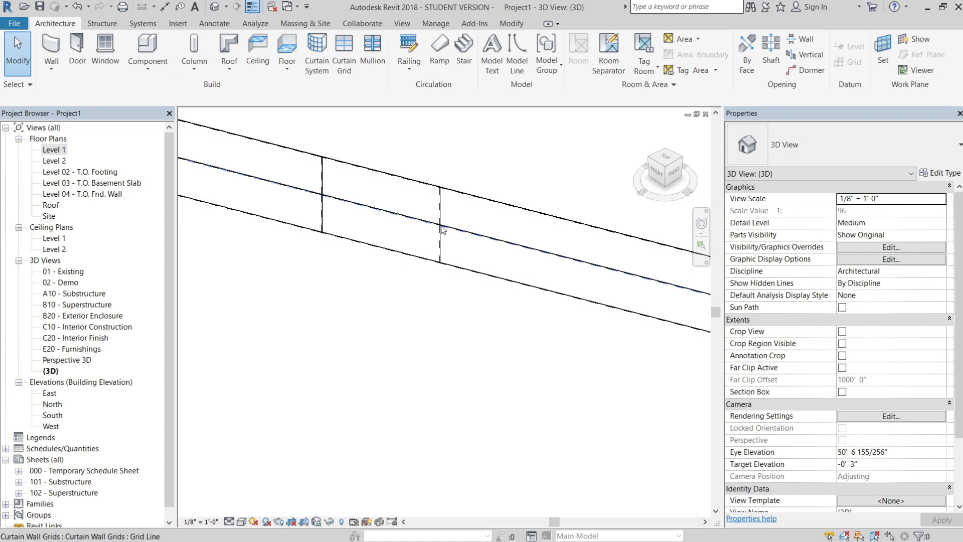
{"action": "left_click", "coordinate": [441, 229]}
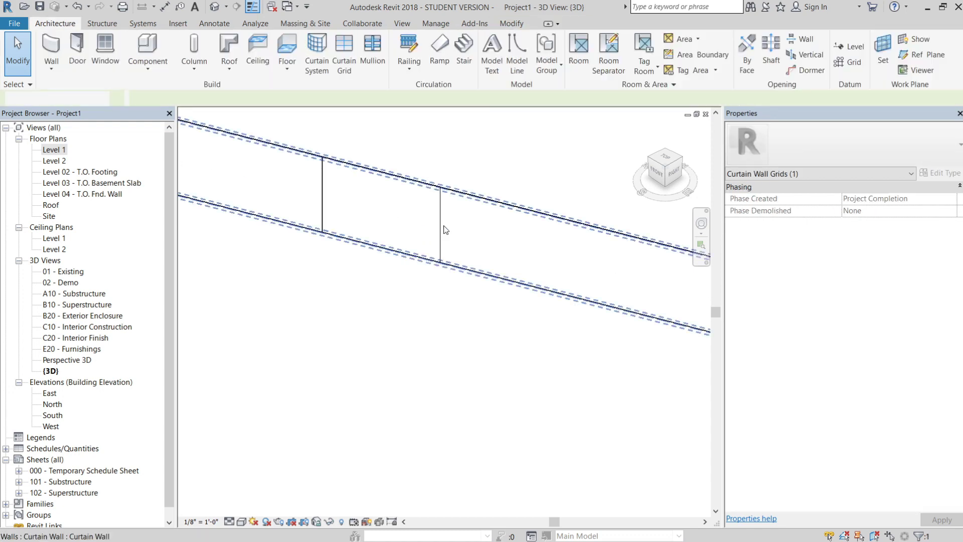
{"action": "left_click", "coordinate": [440, 228]}
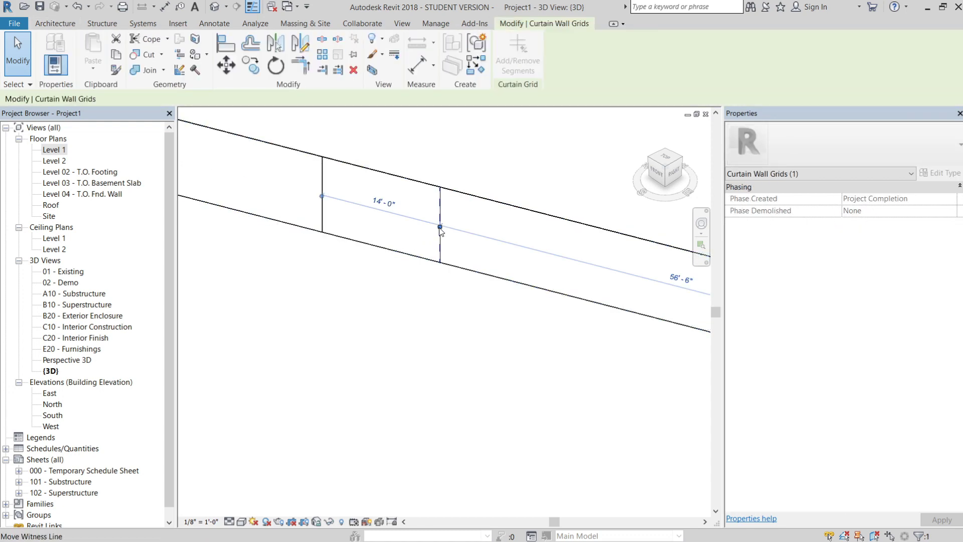
{"action": "key", "text": "Delete"}
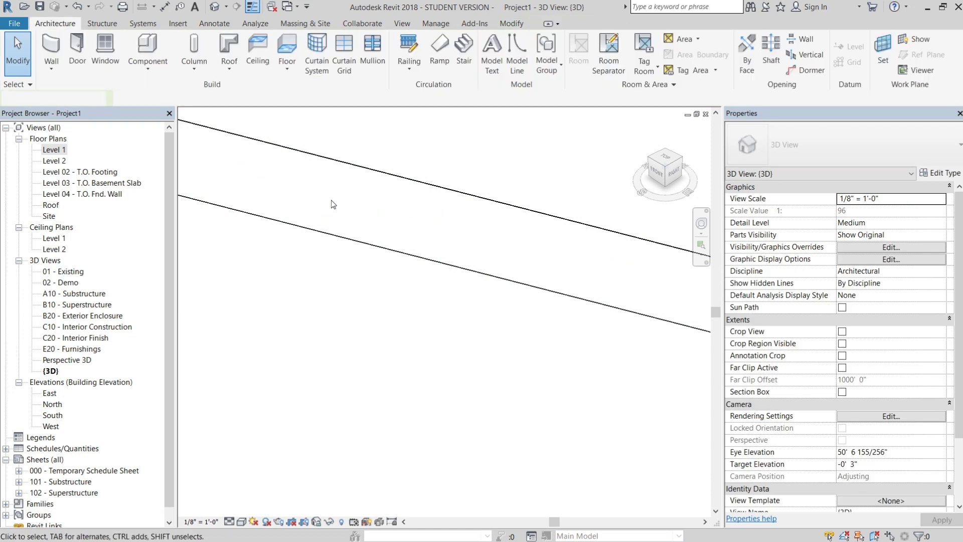
{"action": "mouse_move", "coordinate": [333, 204]}
{"action": "middle_mouse_down"}
{"action": "mouse_move", "coordinate": [469, 256]}
{"action": "mouse_move", "coordinate": [325, 192]}
{"action": "middle_mouse_up"}
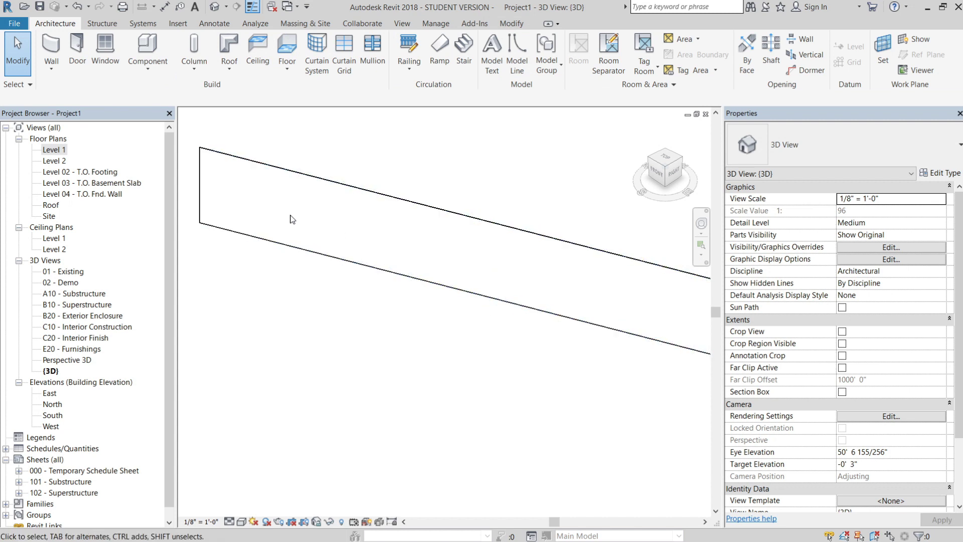
{"action": "scroll", "coordinate": [408, 245], "scroll_direction": "down", "scroll_amount": 3}
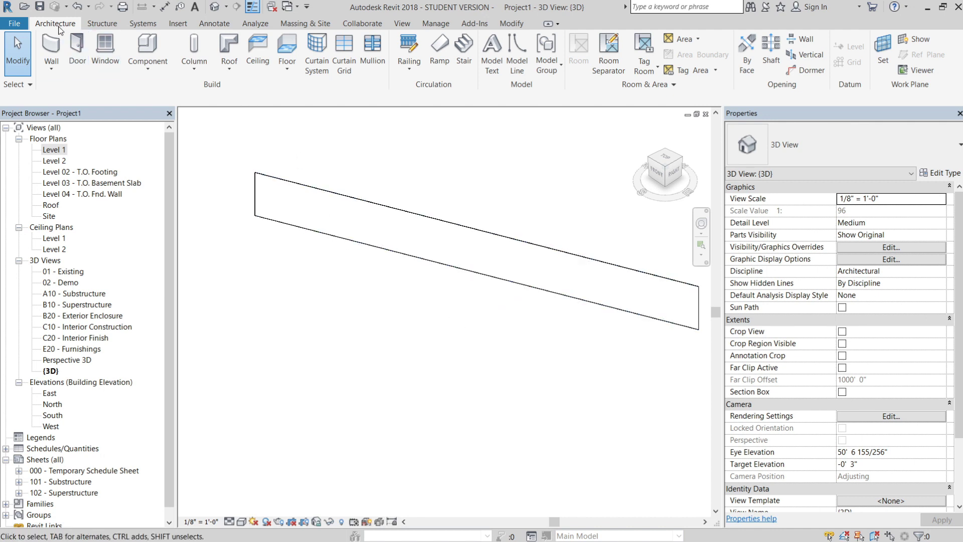
Create a new family from the Curtain Wall Panel.rft template.
{"action": "left_click", "coordinate": [14, 23]}
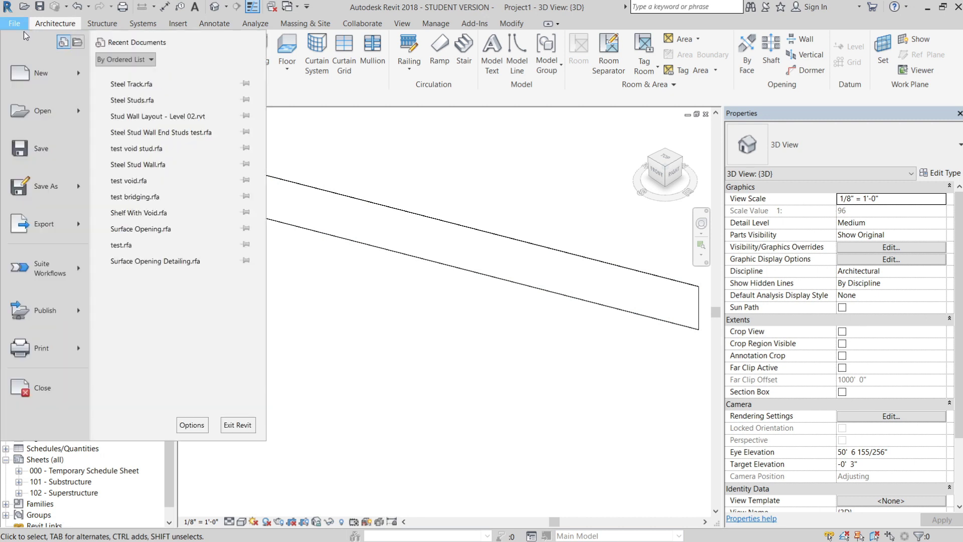
{"action": "mouse_move", "coordinate": [54, 79]}
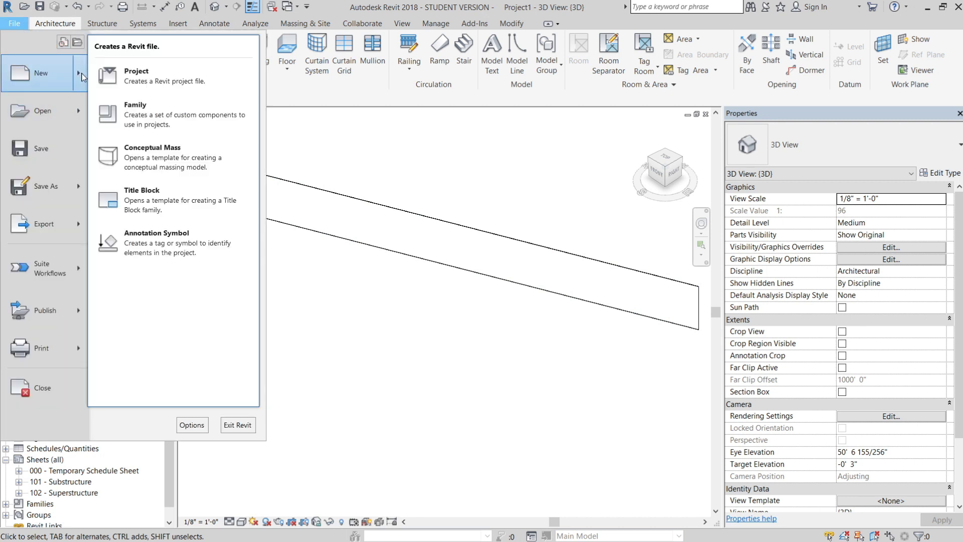
{"action": "left_click", "coordinate": [162, 116]}
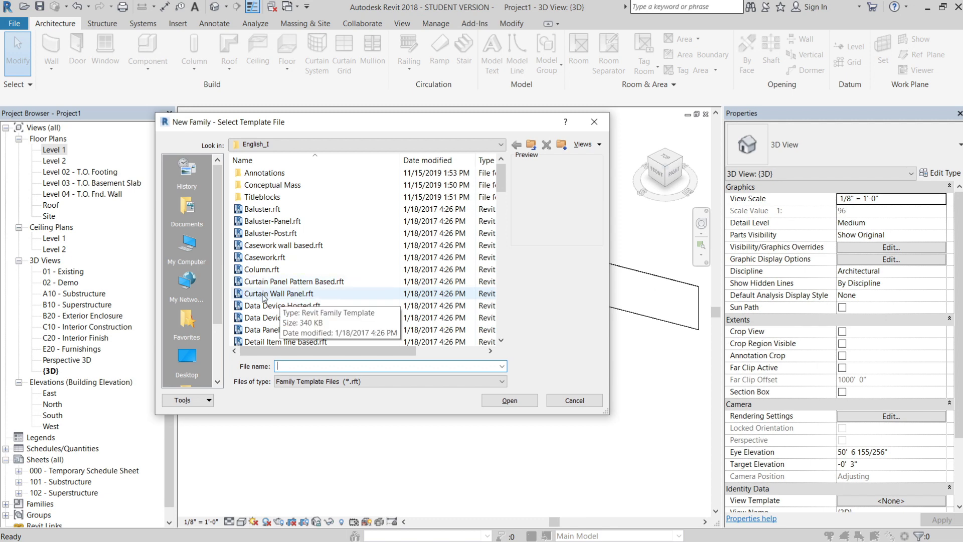
{"action": "scroll", "coordinate": [296, 263], "scroll_direction": "down", "scroll_amount": 1}
{"action": "left_click", "coordinate": [296, 258]}
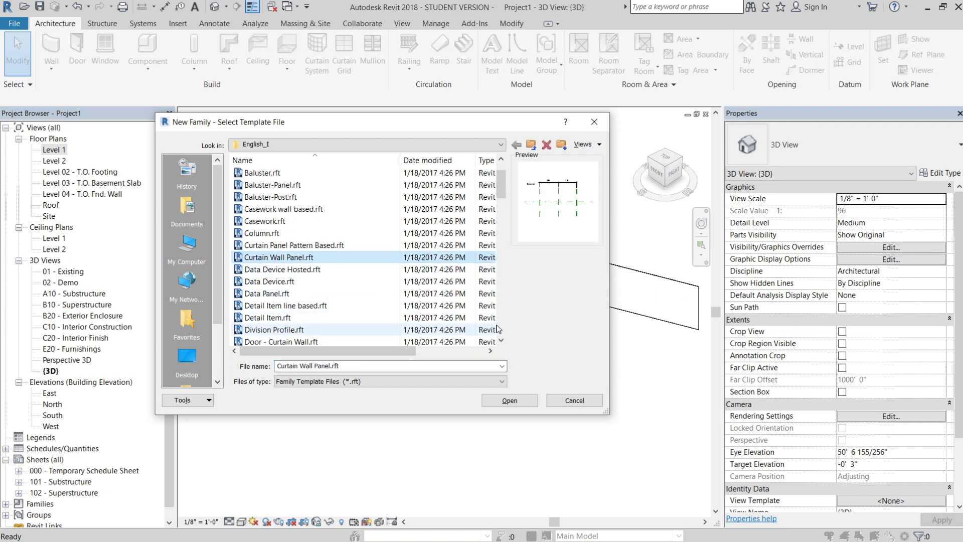
{"action": "left_click", "coordinate": [504, 400]}
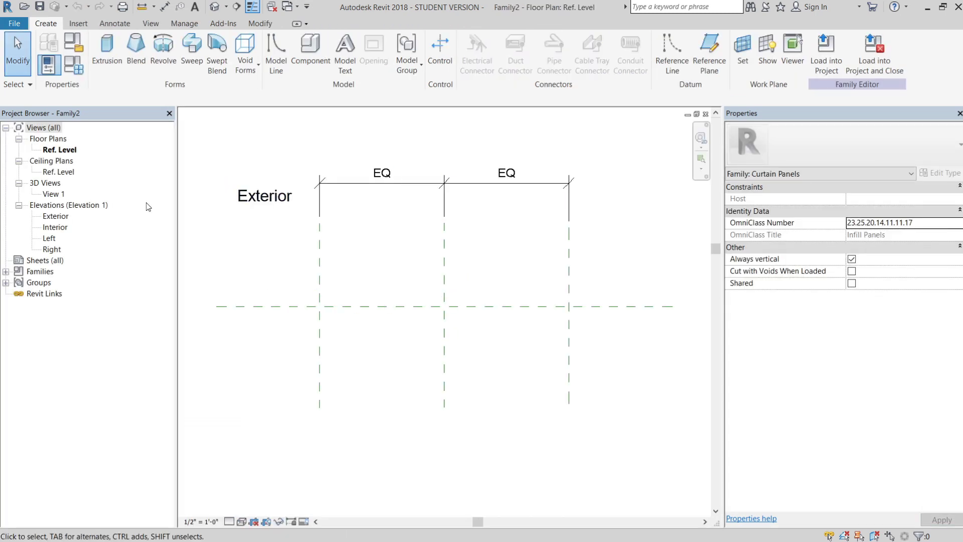
In the Exterior elevation, move the Left reference plane out and raise the Top reference plane.
{"action": "double_click", "coordinate": [53, 219]}
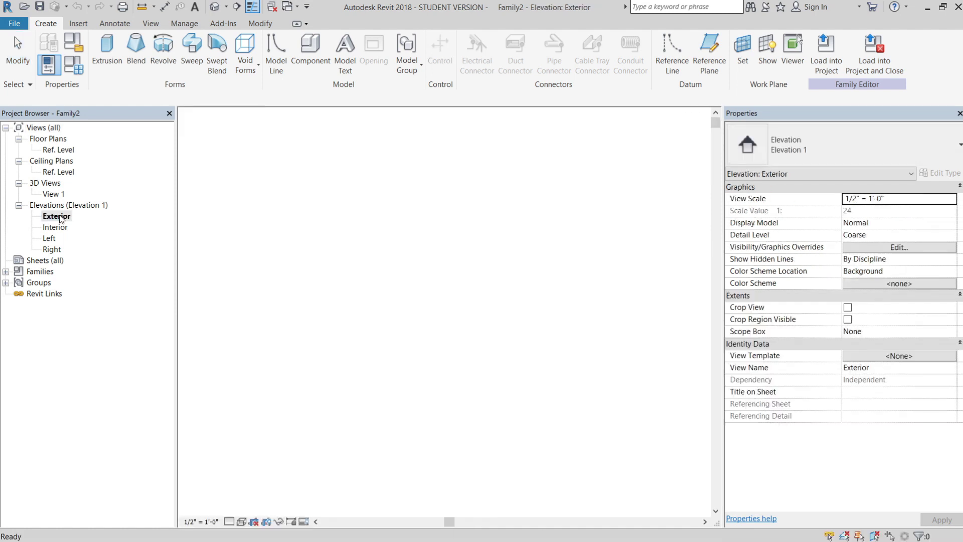
{"action": "middle_click", "coordinate": [471, 345]}
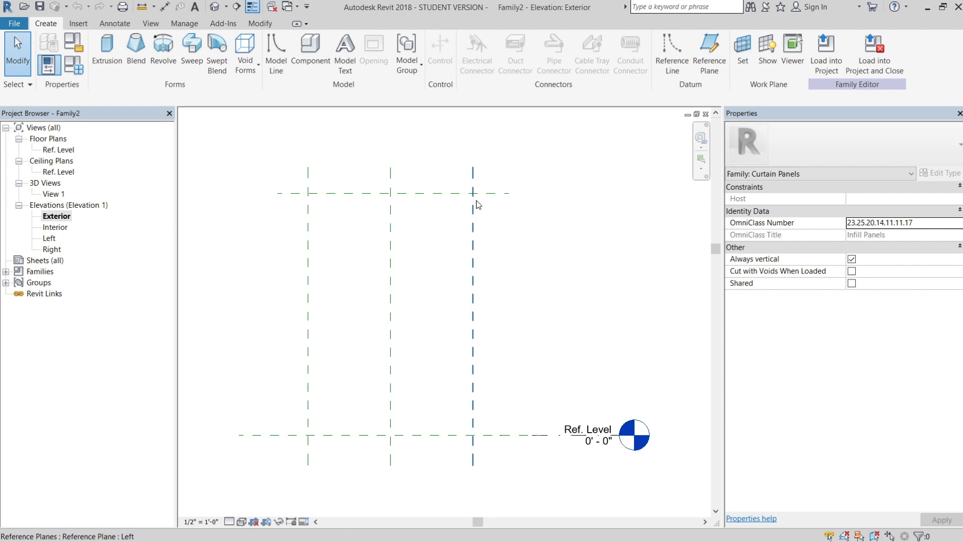
{"action": "left_click", "coordinate": [474, 186]}
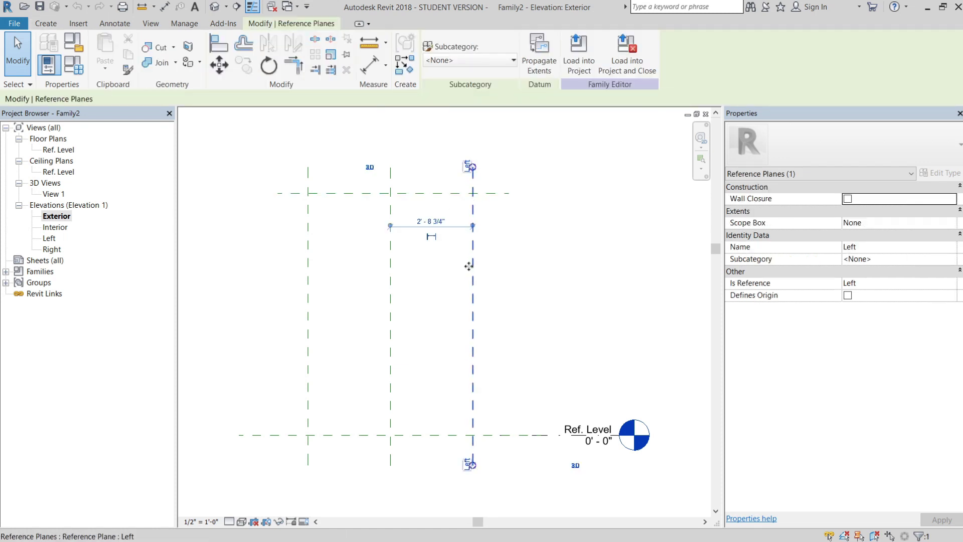
{"action": "mouse_move", "coordinate": [484, 264]}
{"action": "left_mouse_down"}
{"action": "mouse_move", "coordinate": [523, 266]}
{"action": "mouse_move", "coordinate": [501, 266]}
{"action": "left_mouse_up"}
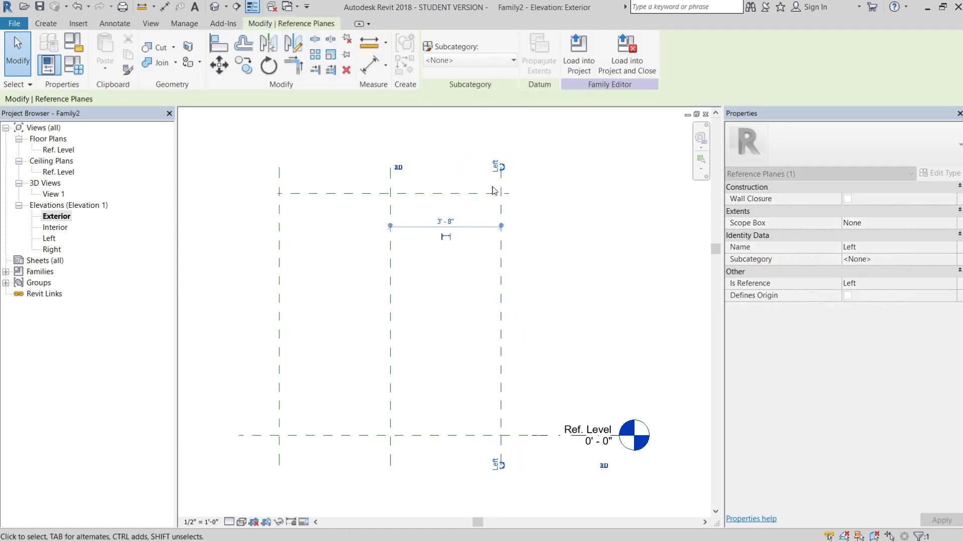
{"action": "left_click", "coordinate": [475, 193]}
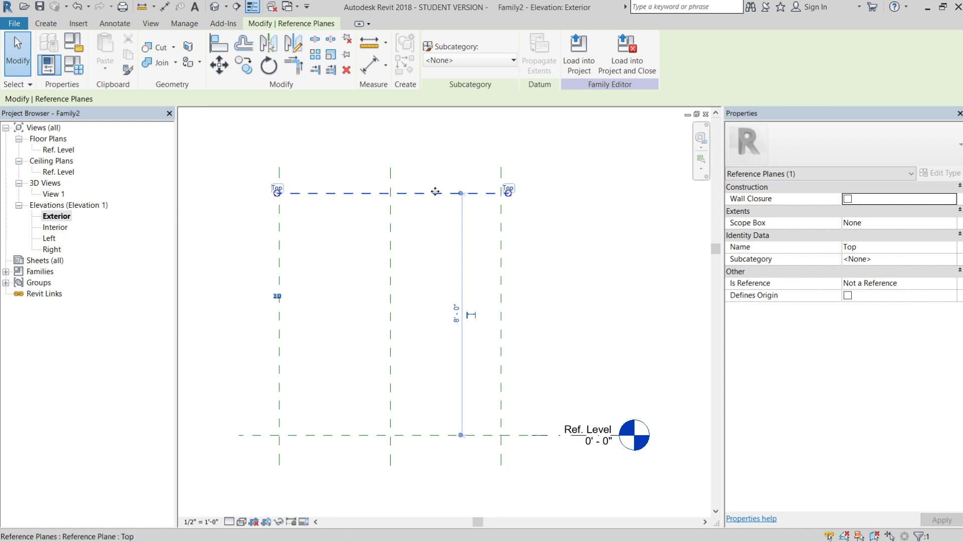
{"action": "left_click_drag", "start_coordinate": [438, 193], "coordinate": [437, 136]}
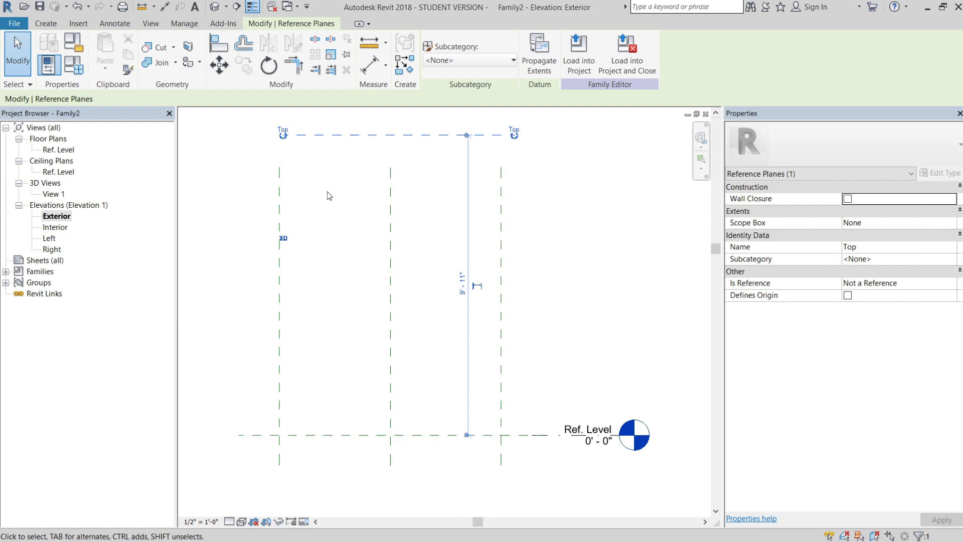
{"action": "left_click", "coordinate": [280, 193]}
{"action": "key", "text": "Escape"}
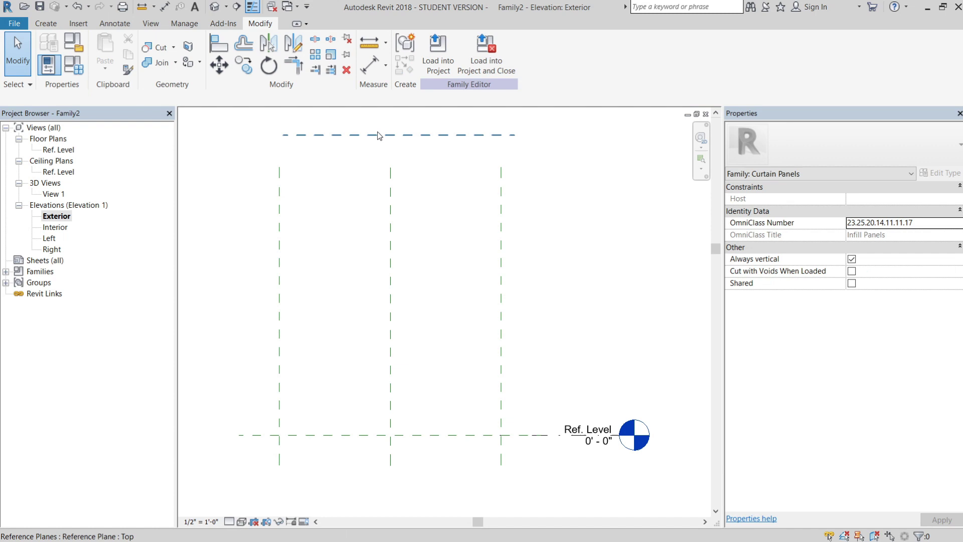
Lower the Top reference plane toward the Ref. Level and shift the Left reference plane again.
{"action": "left_click", "coordinate": [378, 134]}
{"action": "left_click_drag", "start_coordinate": [363, 135], "coordinate": [355, 200]}
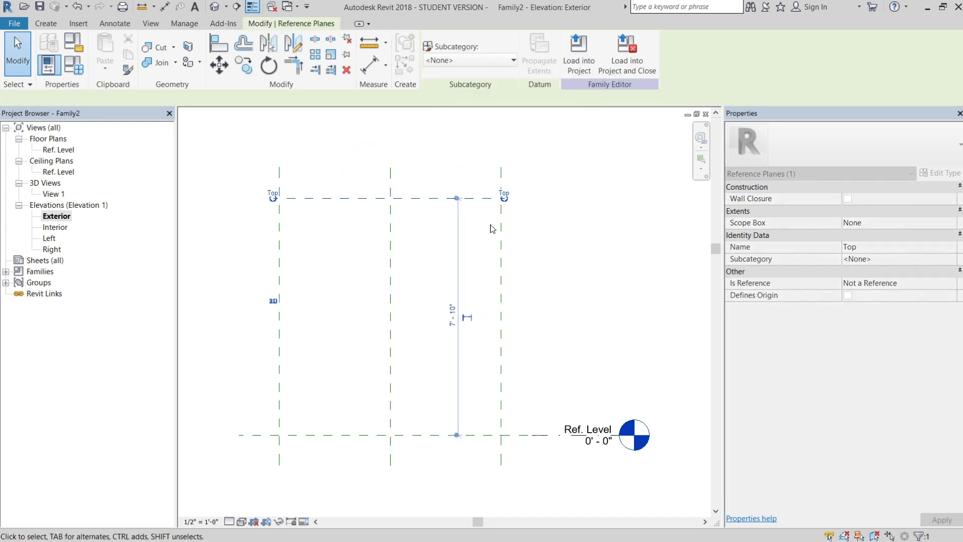
{"action": "left_click", "coordinate": [508, 244]}
{"action": "left_click", "coordinate": [501, 246]}
{"action": "left_click_drag", "start_coordinate": [501, 248], "coordinate": [475, 255]}
{"action": "left_click", "coordinate": [541, 242]}
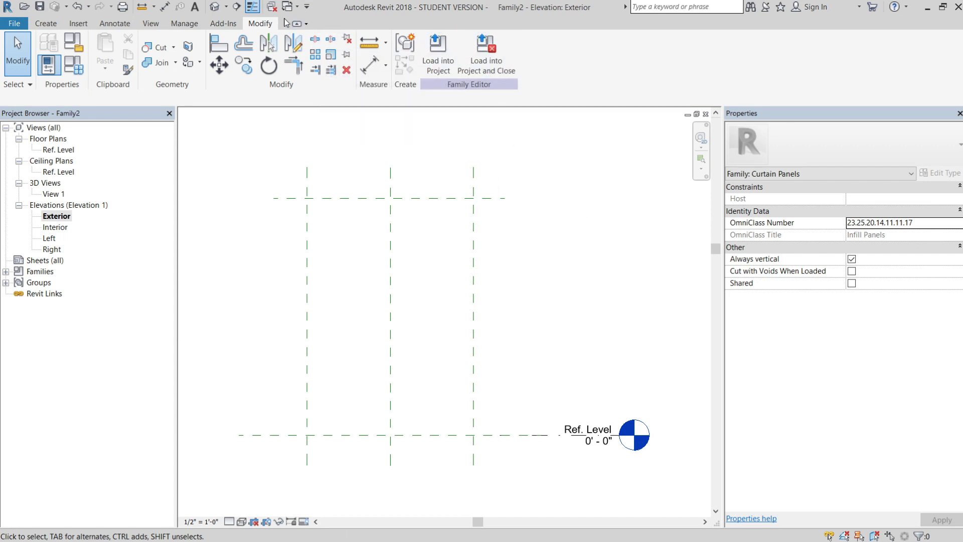
{"action": "left_click", "coordinate": [290, 7]}
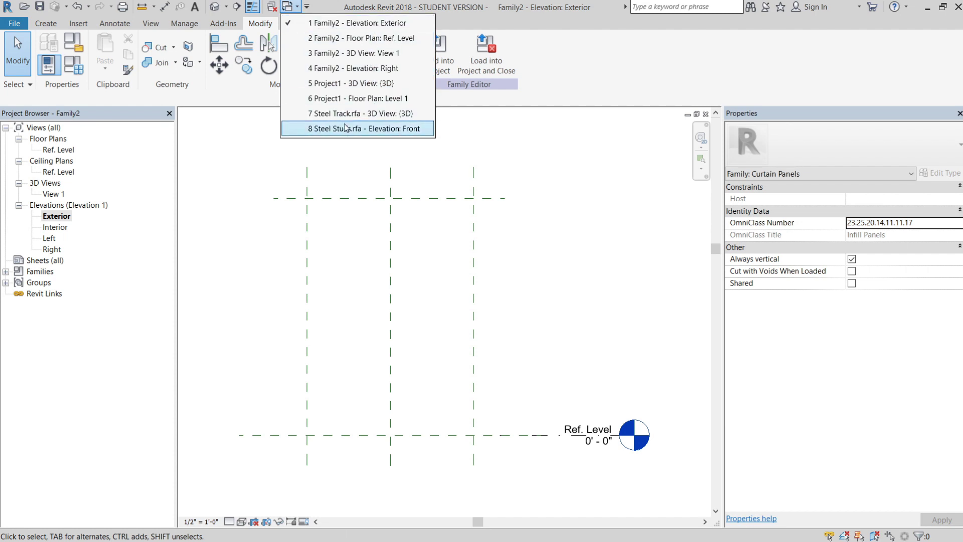
Load the Steel Studs family into Family2 and cancel placing a stud.
{"action": "left_click", "coordinate": [346, 128]}
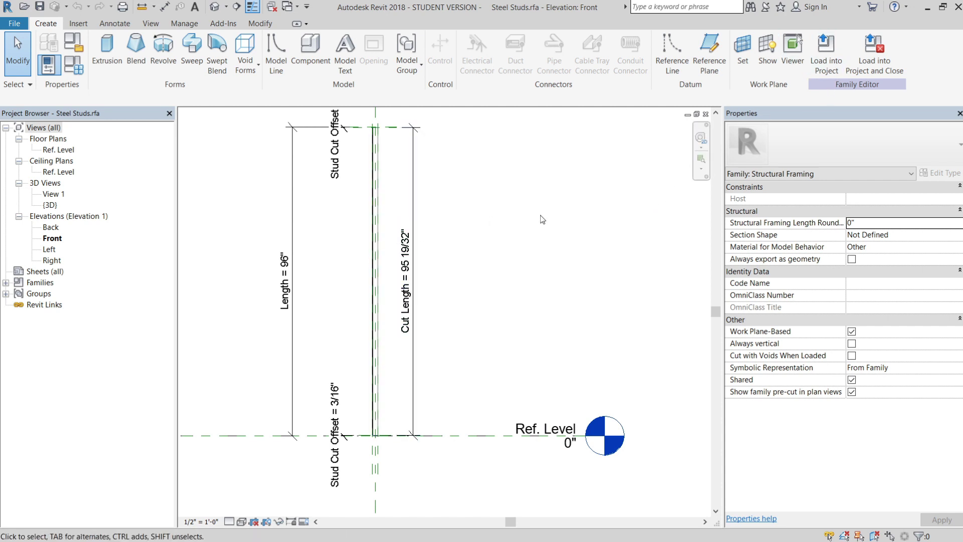
{"action": "left_click", "coordinate": [826, 50]}
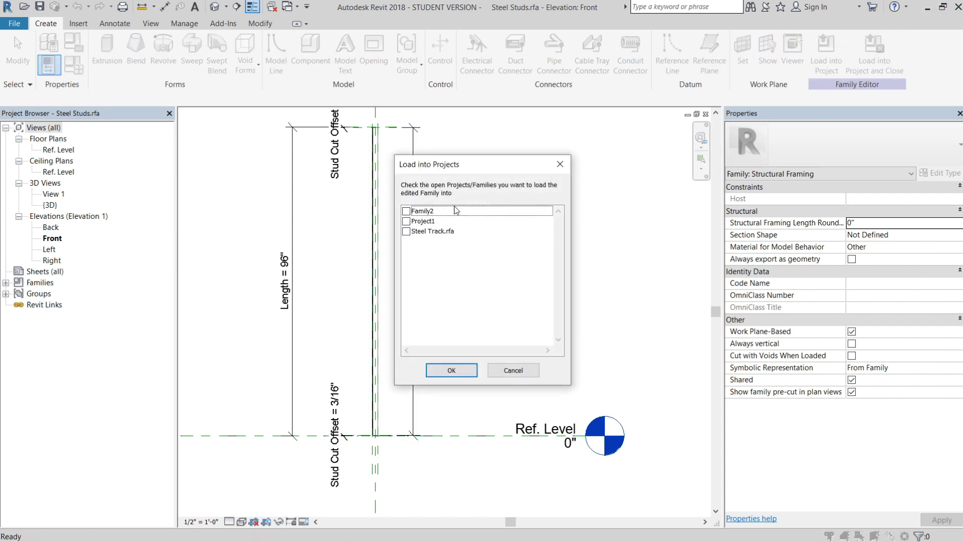
{"action": "left_click", "coordinate": [406, 231]}
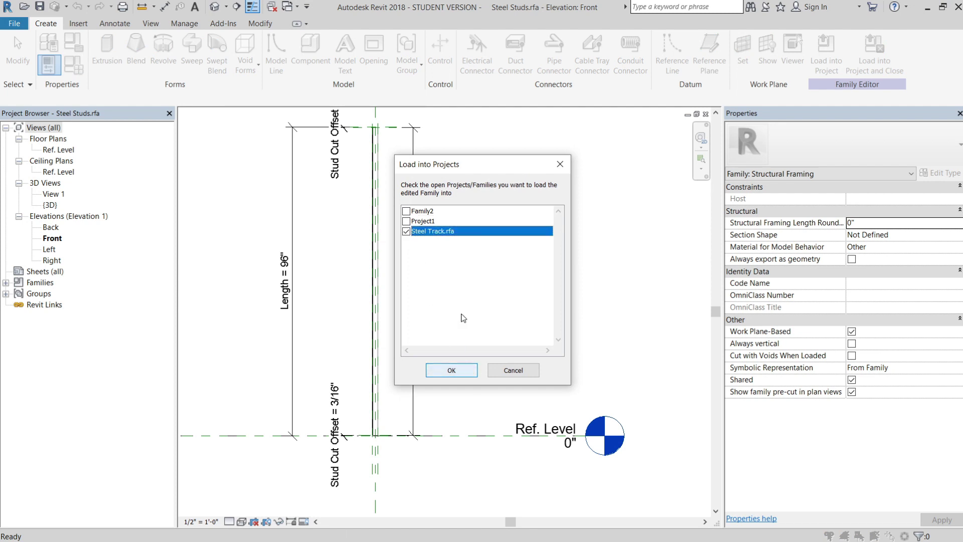
{"action": "left_click", "coordinate": [406, 212]}
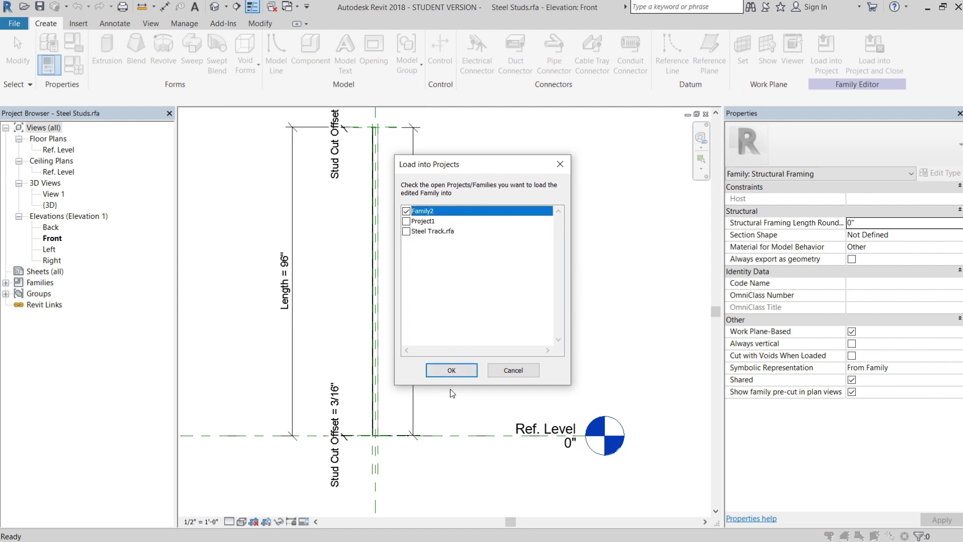
{"action": "left_click", "coordinate": [451, 372]}
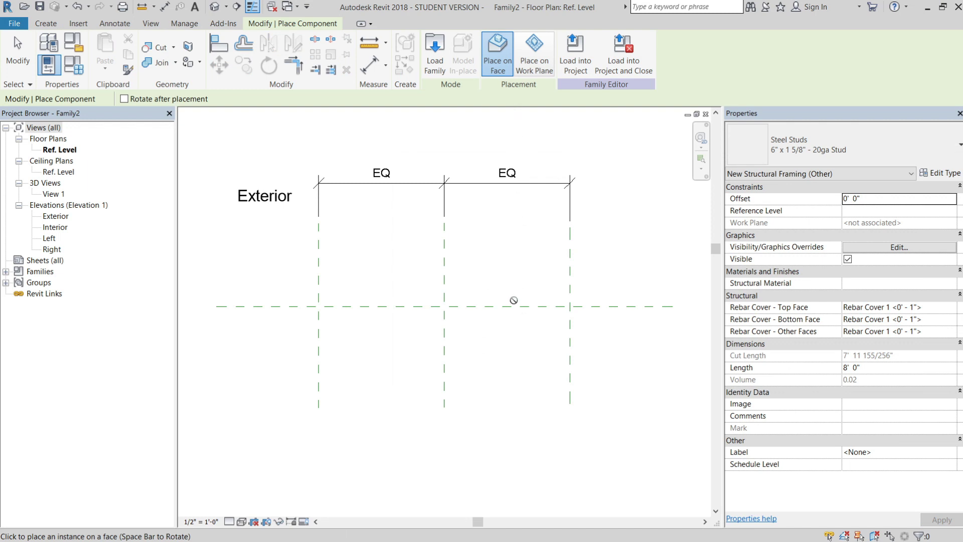
{"action": "key", "text": "Escape"}
{"action": "left_click", "coordinate": [296, 7]}
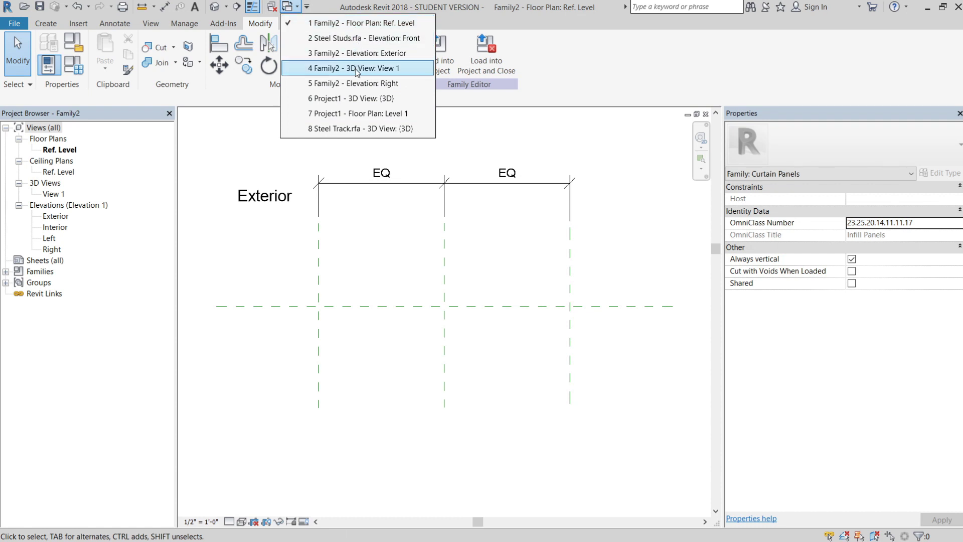
Load the Steel Track family into Family2 and cancel placing the track.
{"action": "left_click", "coordinate": [357, 129]}
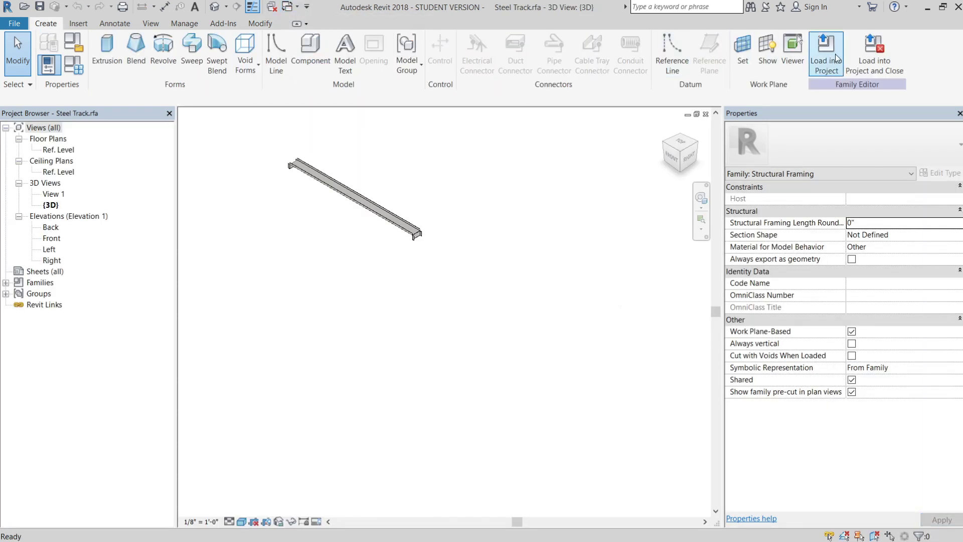
{"action": "left_click", "coordinate": [834, 54]}
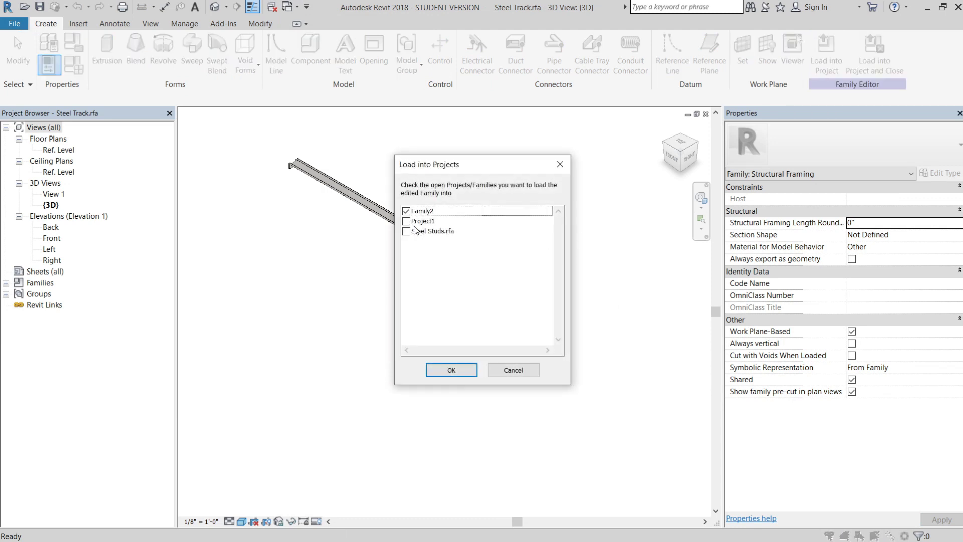
{"action": "left_click", "coordinate": [451, 371]}
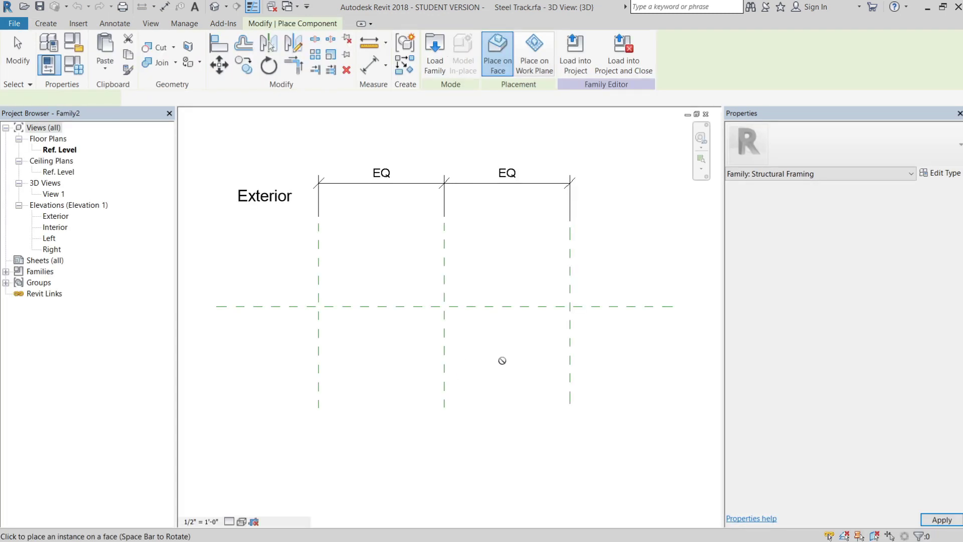
{"action": "left_click", "coordinate": [536, 50]}
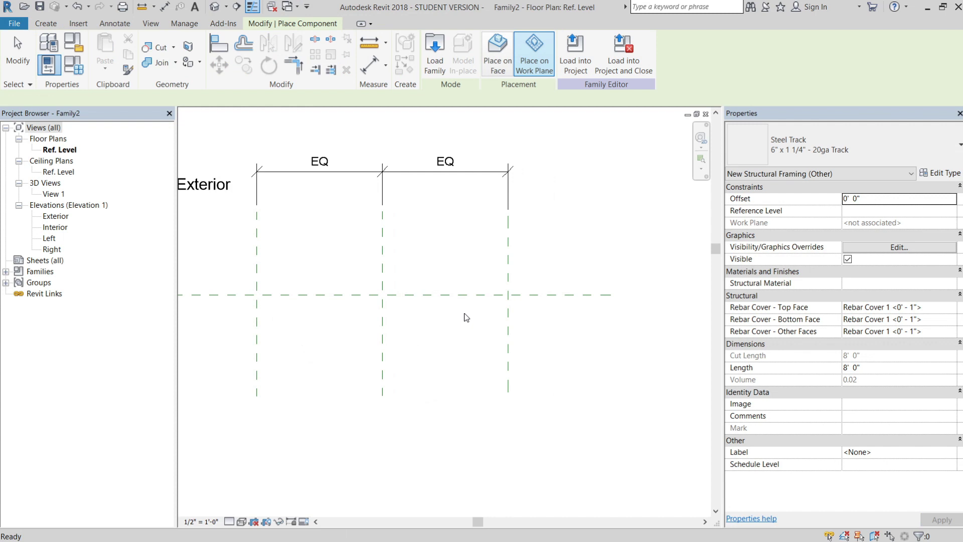
{"action": "key", "text": "Escape"}
{"action": "key", "text": "Escape"}
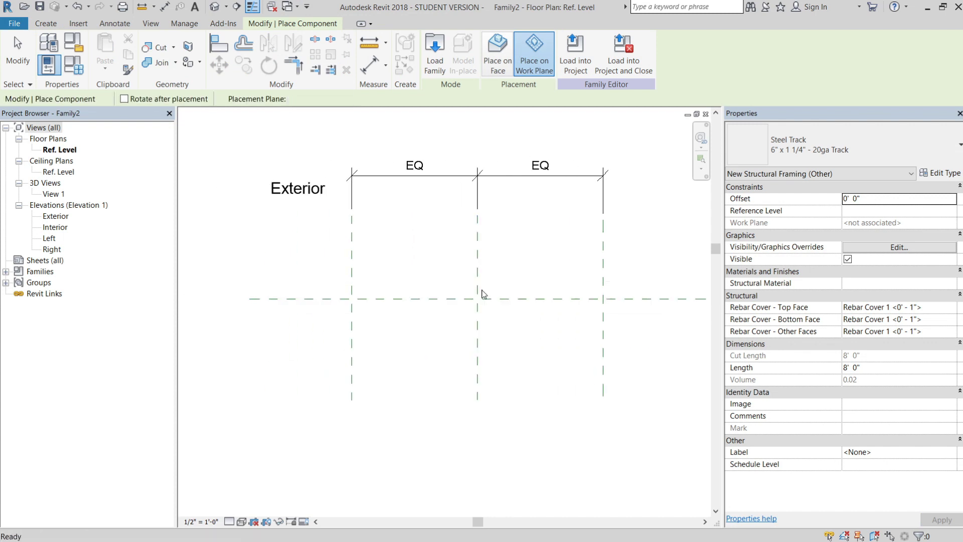
{"action": "middle_click_drag", "start_coordinate": [486, 294], "coordinate": [536, 268]}
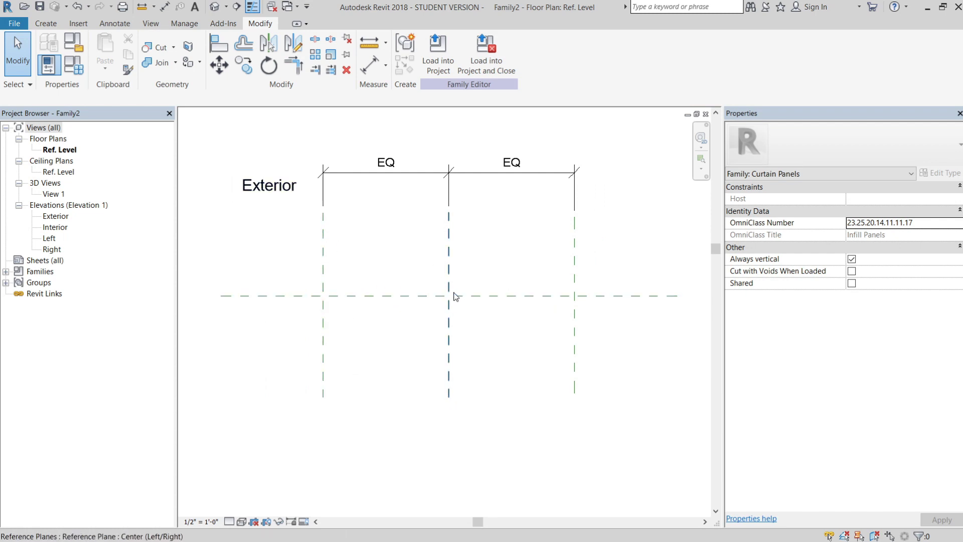
Place a Steel Track on the Level : Ref. Level work plane at the reference-plane intersection.
{"action": "left_click", "coordinate": [46, 24]}
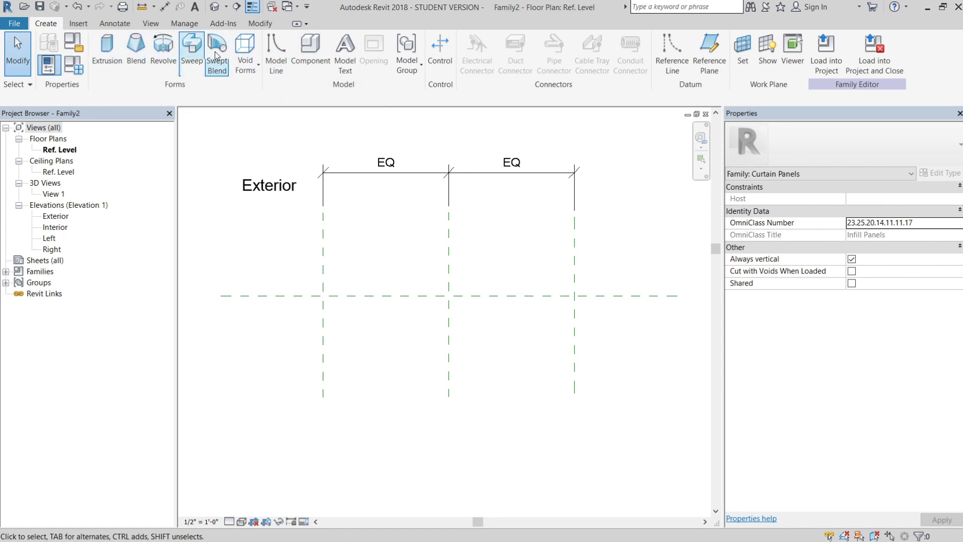
{"action": "left_click", "coordinate": [321, 47]}
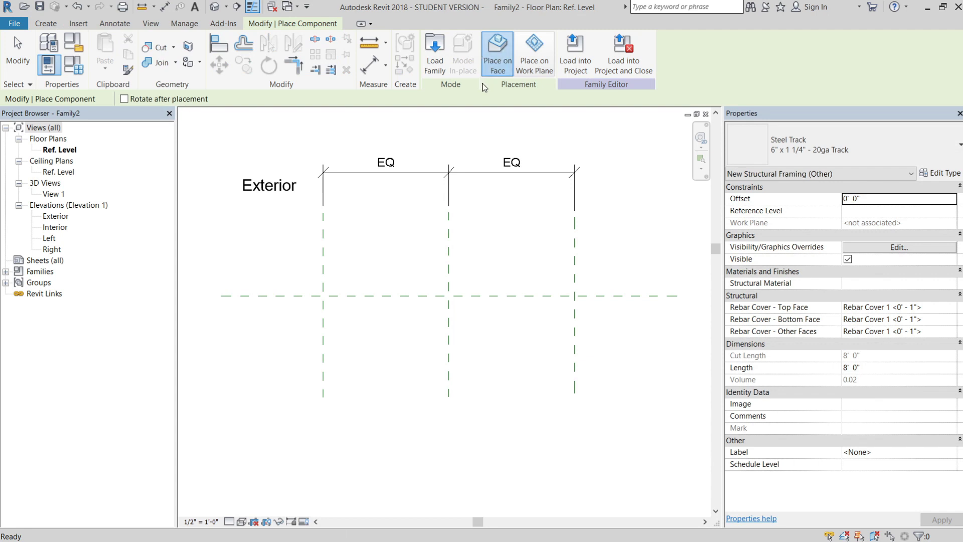
{"action": "left_click", "coordinate": [543, 65]}
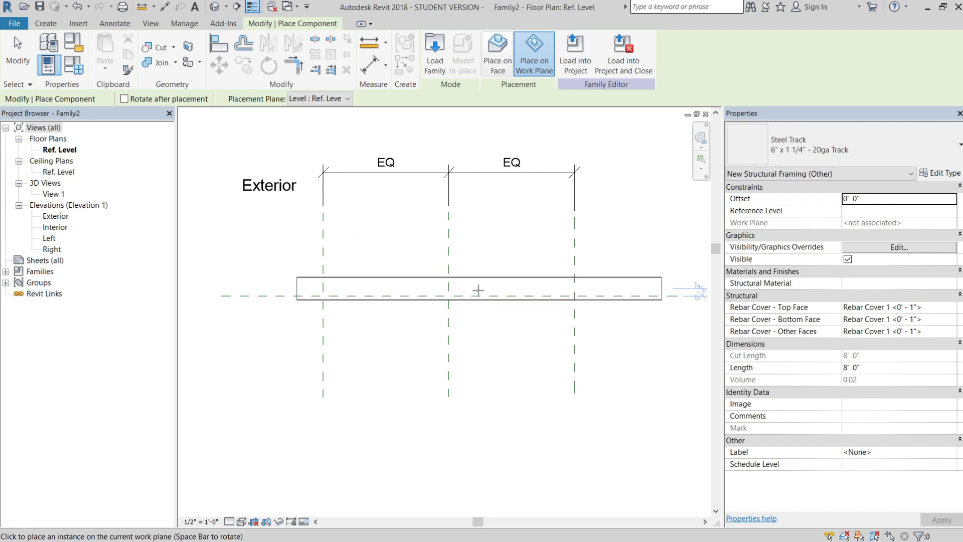
{"action": "left_click", "coordinate": [345, 99]}
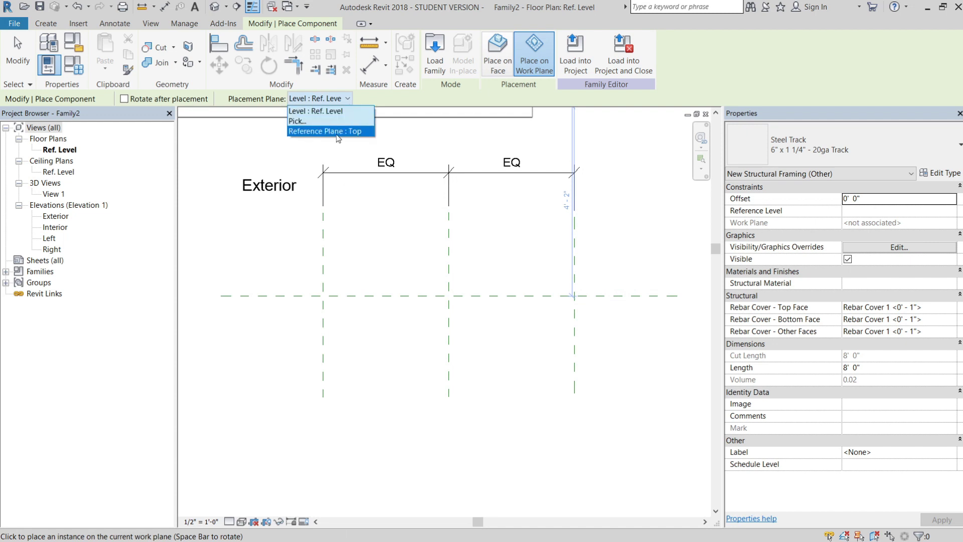
{"action": "left_click", "coordinate": [339, 111]}
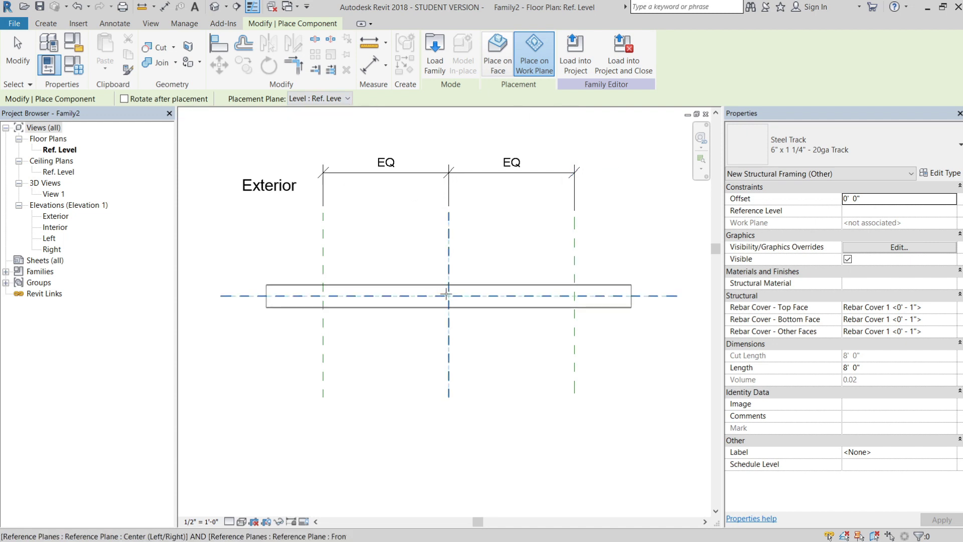
{"action": "left_click", "coordinate": [431, 288]}
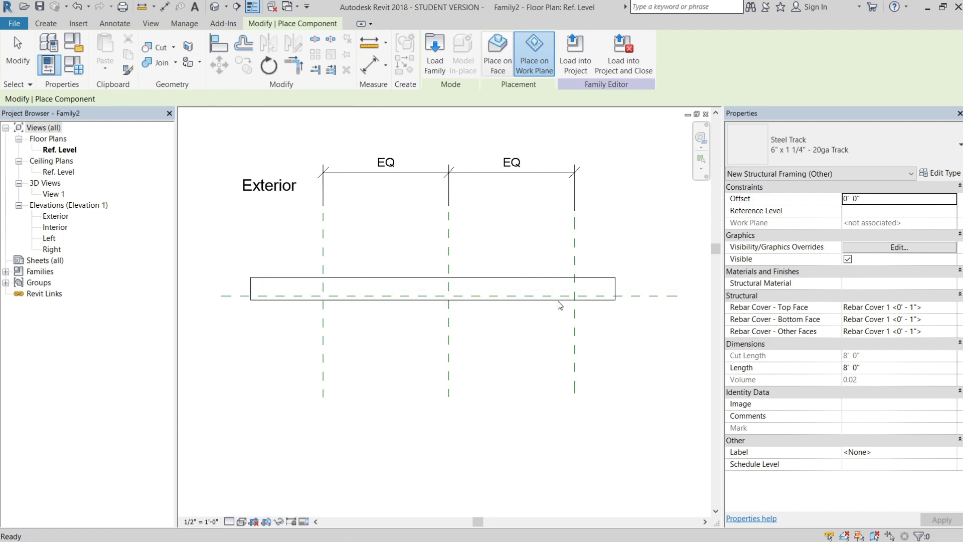
Align the Steel Track's centre to the horizontal reference plane with AL.
{"action": "key", "text": "Escape"}
{"action": "key", "text": "a"}
{"action": "key", "text": "l"}
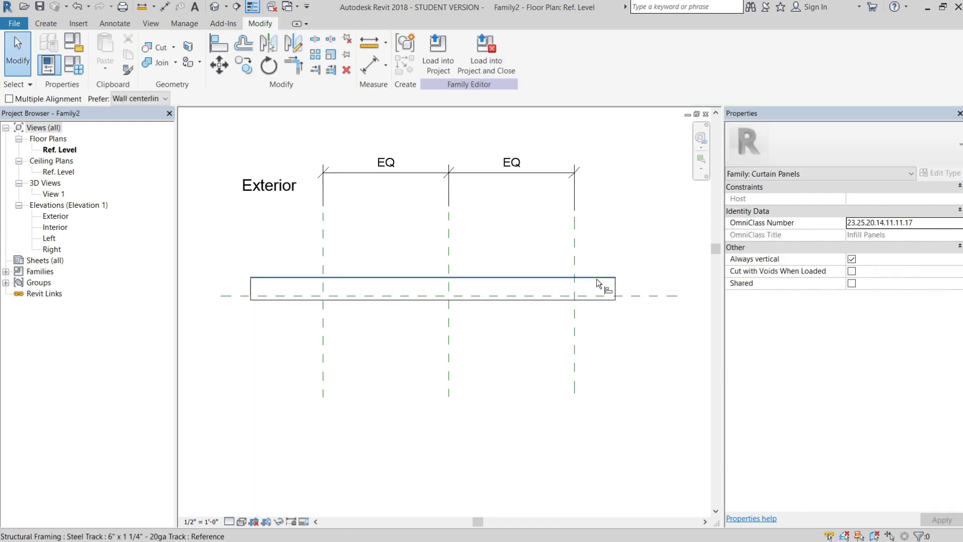
{"action": "left_click", "coordinate": [644, 296]}
{"action": "left_click", "coordinate": [597, 289]}
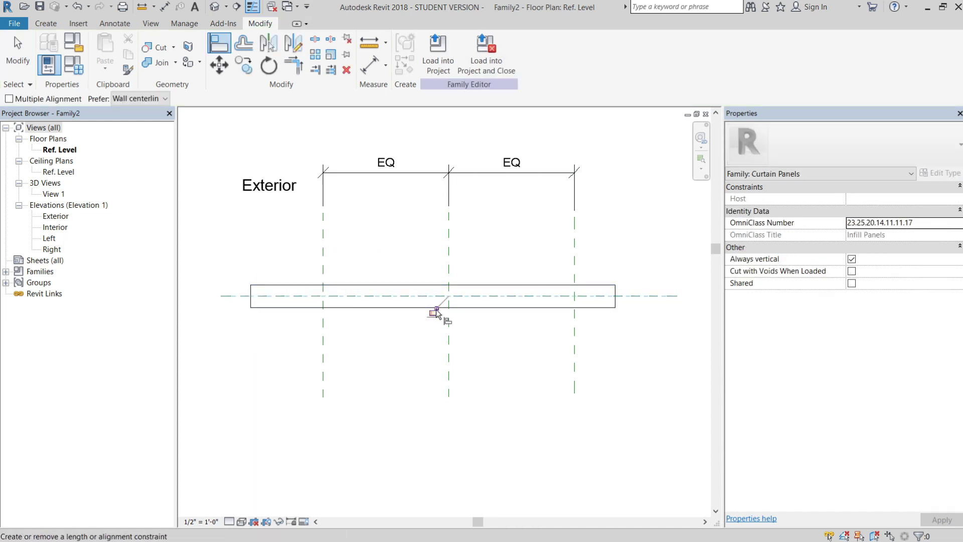
{"action": "key", "text": "Escape"}
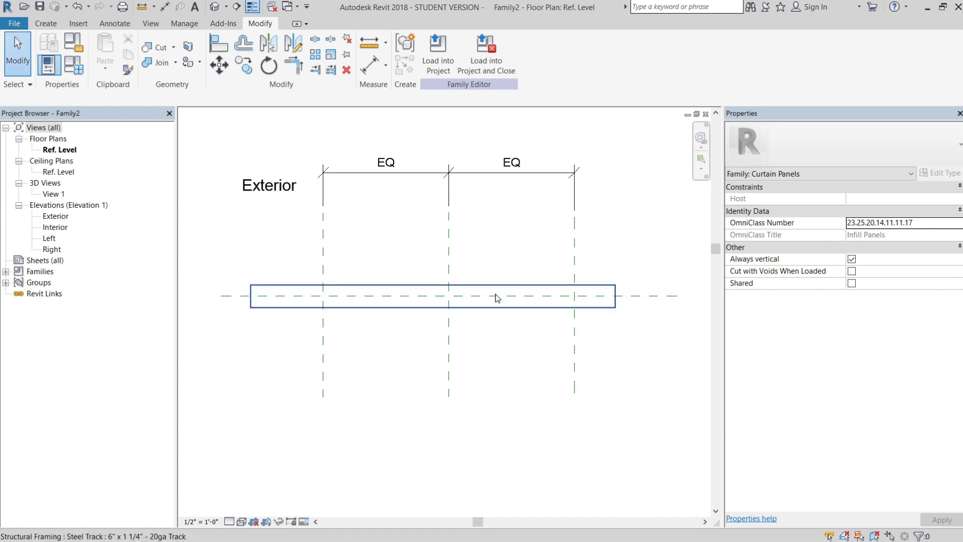
Drag the track's ends onto the left and right reference planes, making it 5' 6" long.
{"action": "left_click", "coordinate": [616, 286]}
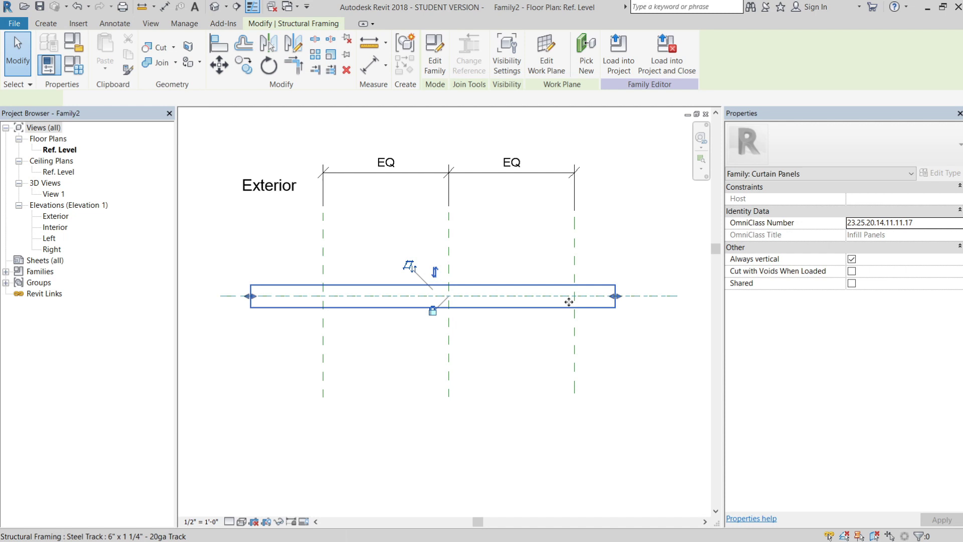
{"action": "scroll", "coordinate": [576, 299], "scroll_direction": "up", "scroll_amount": 2}
{"action": "left_click_drag", "start_coordinate": [641, 296], "coordinate": [636, 288]}
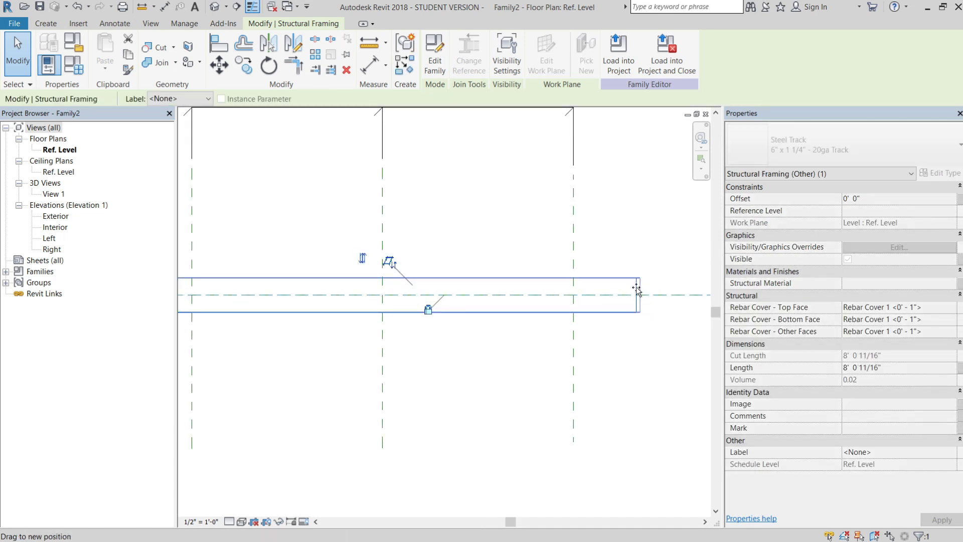
{"action": "left_click_drag", "start_coordinate": [577, 247], "coordinate": [572, 247]}
{"action": "middle_click_drag", "start_coordinate": [496, 372], "coordinate": [521, 364]}
{"action": "scroll", "coordinate": [521, 365], "scroll_direction": "down", "scroll_amount": 2}
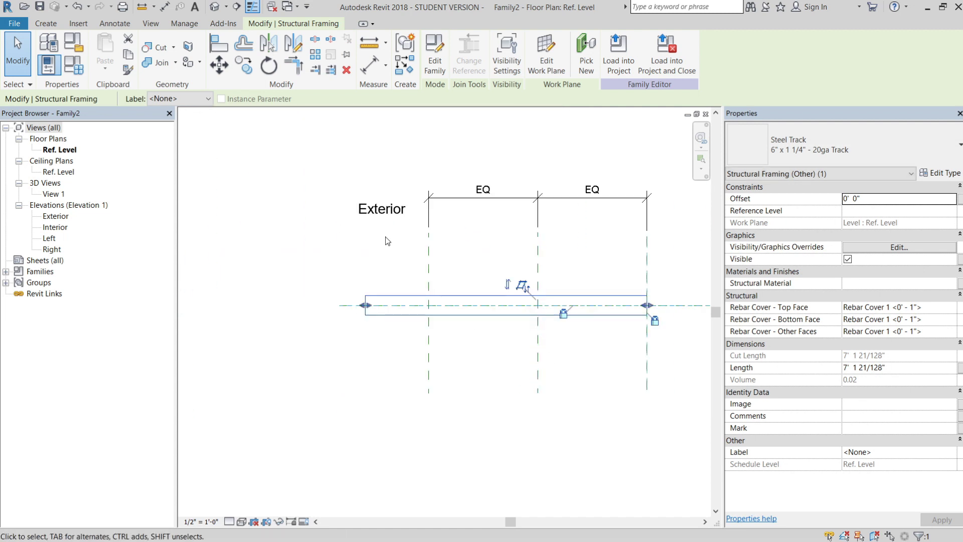
{"action": "left_click_drag", "start_coordinate": [374, 306], "coordinate": [432, 271]}
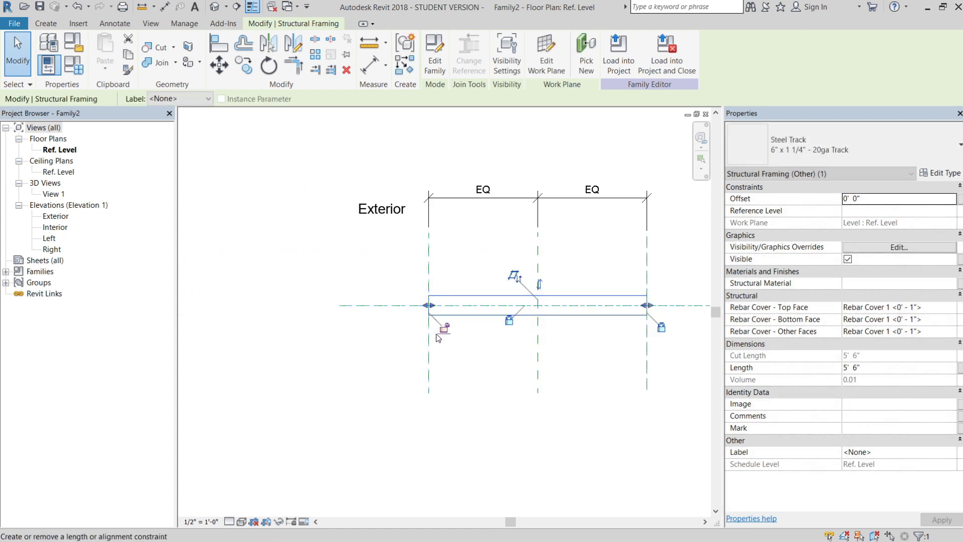
{"action": "left_click", "coordinate": [436, 329]}
{"action": "scroll", "coordinate": [479, 329], "scroll_direction": "up", "scroll_amount": 2}
{"action": "middle_click_drag", "start_coordinate": [480, 329], "coordinate": [460, 324]}
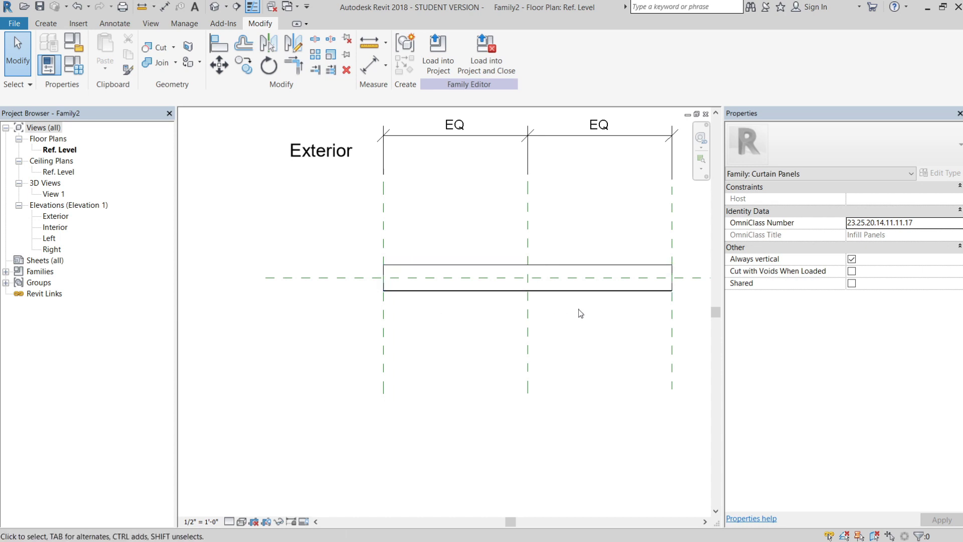
{"action": "middle_click_drag", "start_coordinate": [579, 309], "coordinate": [541, 304]}
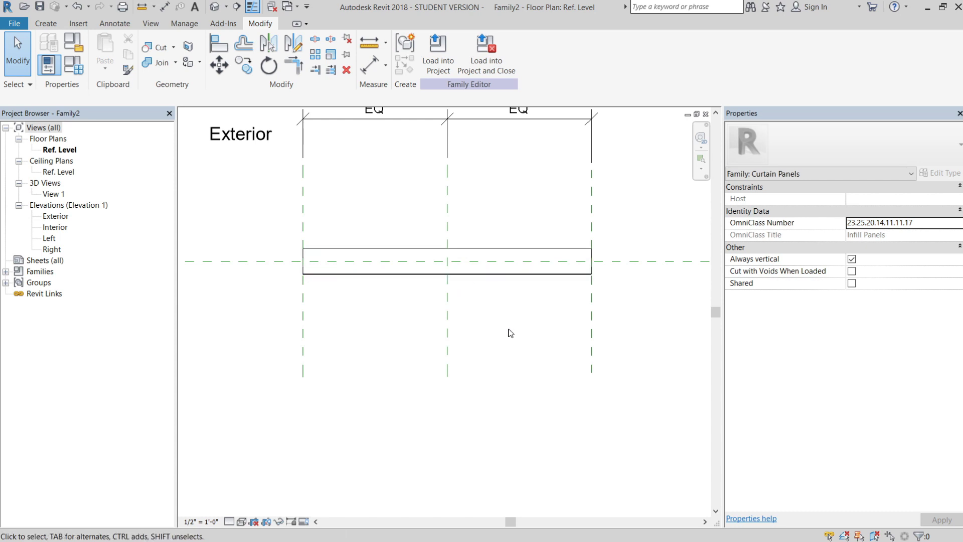
From the Ref. Level plan, place a second Steel Track on the Reference Plane : Top work plane.
{"action": "double_click", "coordinate": [55, 216]}
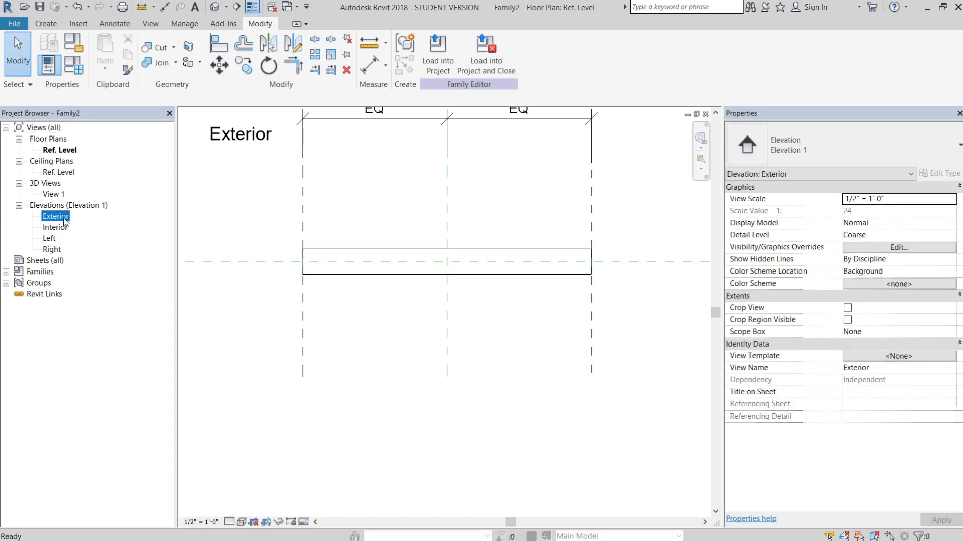
{"action": "double_click", "coordinate": [60, 150]}
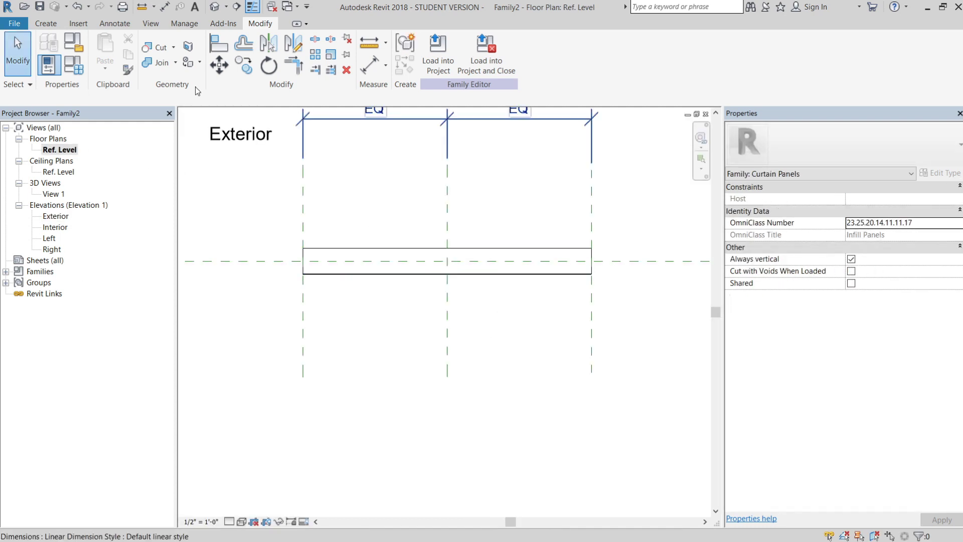
{"action": "left_click", "coordinate": [53, 24]}
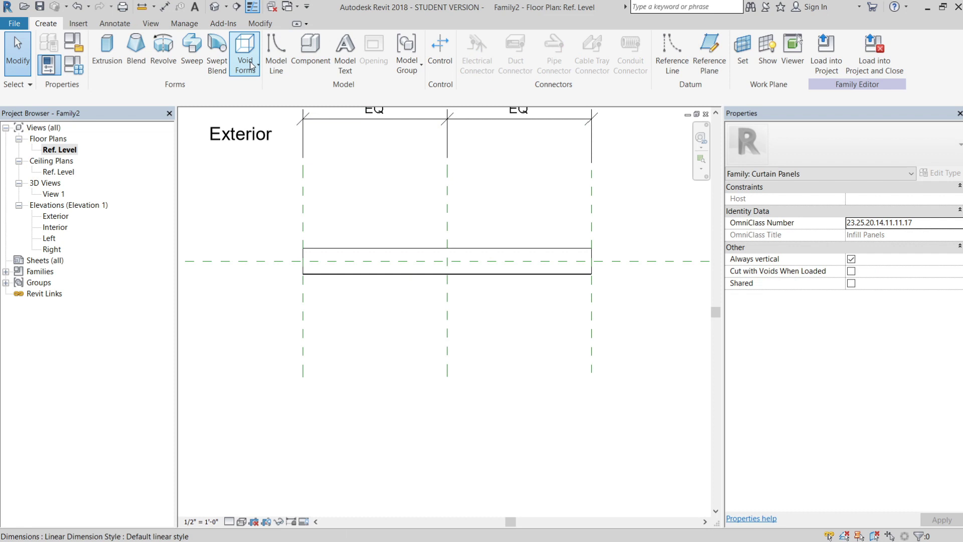
{"action": "left_click", "coordinate": [320, 50]}
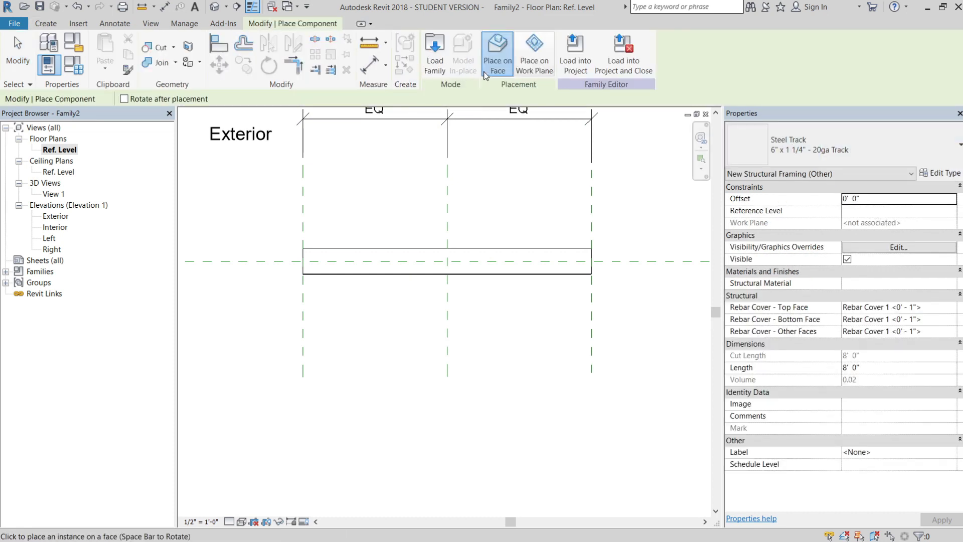
{"action": "left_click", "coordinate": [534, 55]}
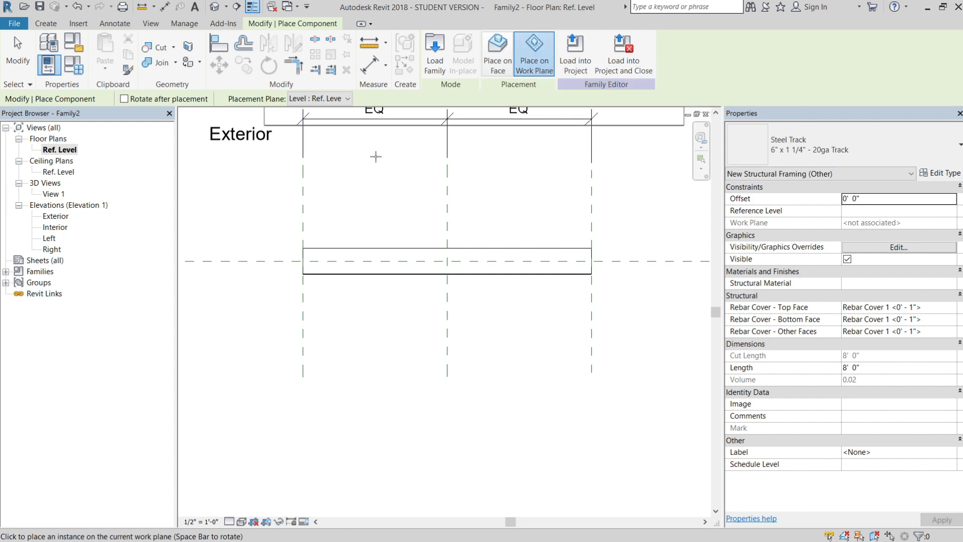
{"action": "left_click", "coordinate": [321, 98]}
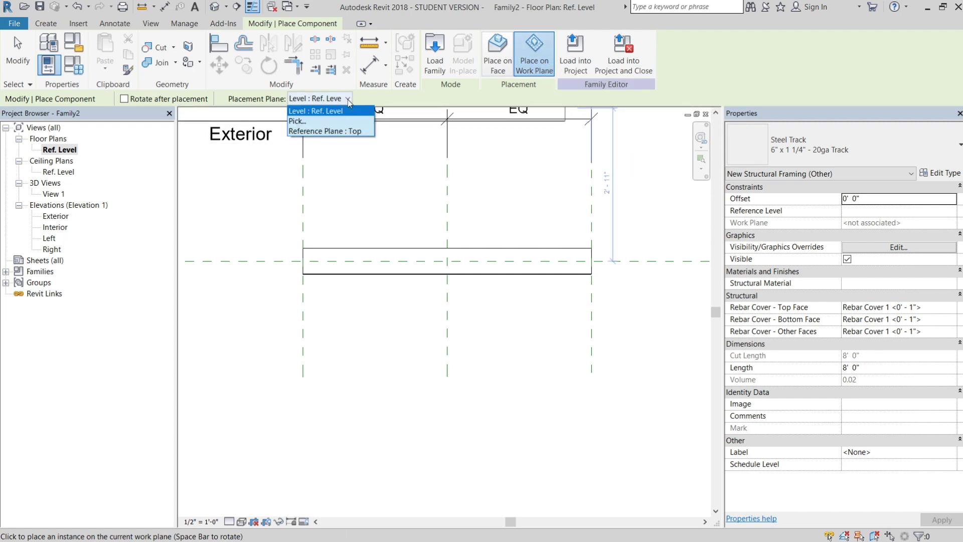
{"action": "left_click", "coordinate": [332, 132]}
{"action": "left_click", "coordinate": [444, 223]}
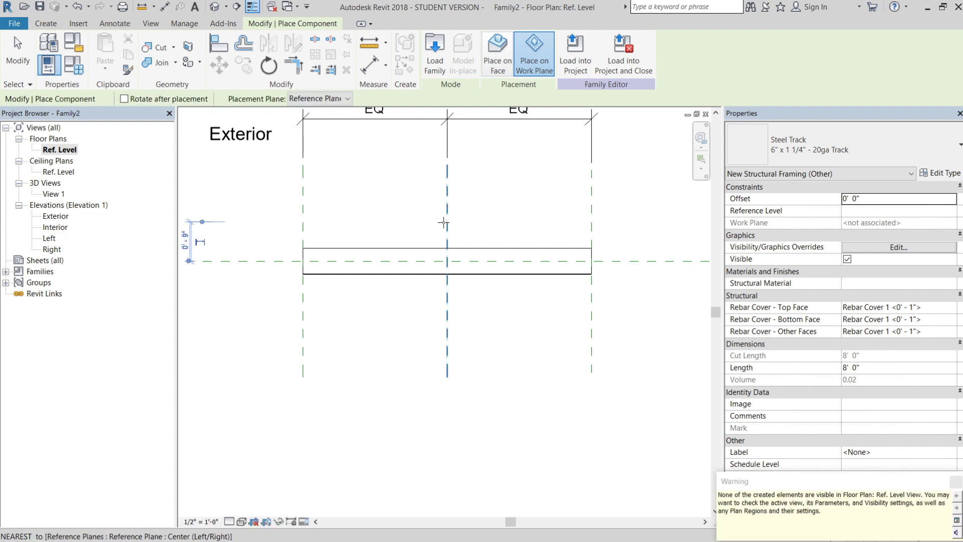
{"action": "key", "text": "Escape"}
{"action": "key", "text": "Escape"}
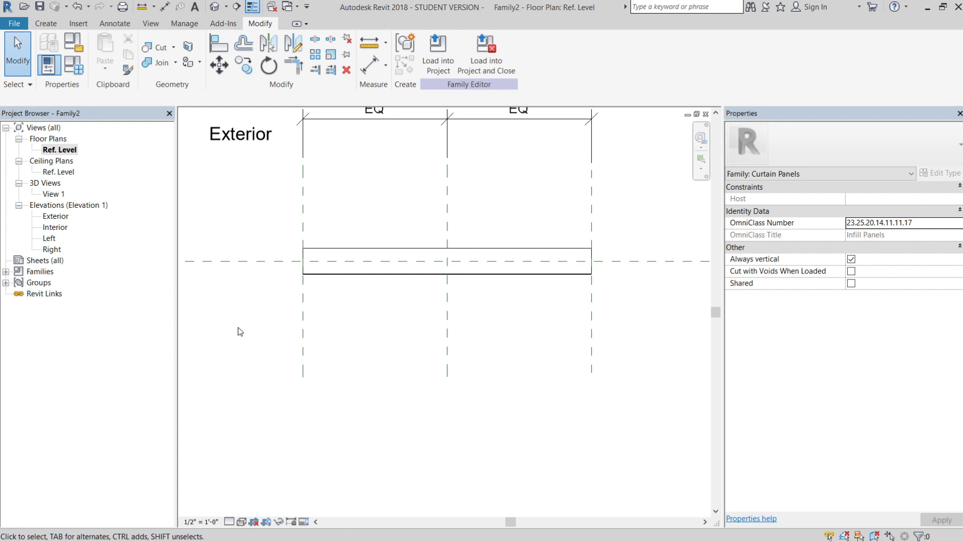
In the Left elevation, align the top track to the vertical reference plane with AL.
{"action": "double_click", "coordinate": [52, 239]}
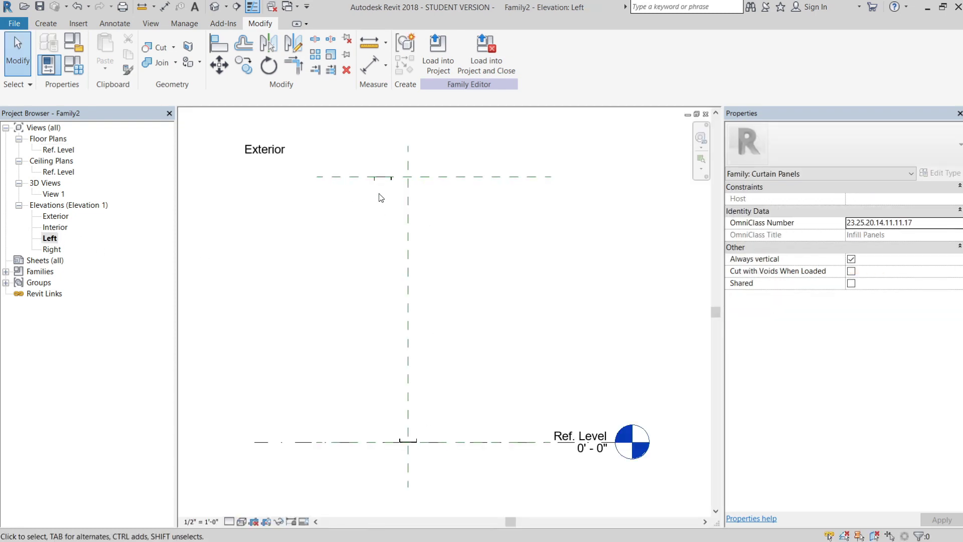
{"action": "scroll", "coordinate": [379, 197], "scroll_direction": "up", "scroll_amount": 2}
{"action": "key", "text": "a"}
{"action": "key", "text": "l"}
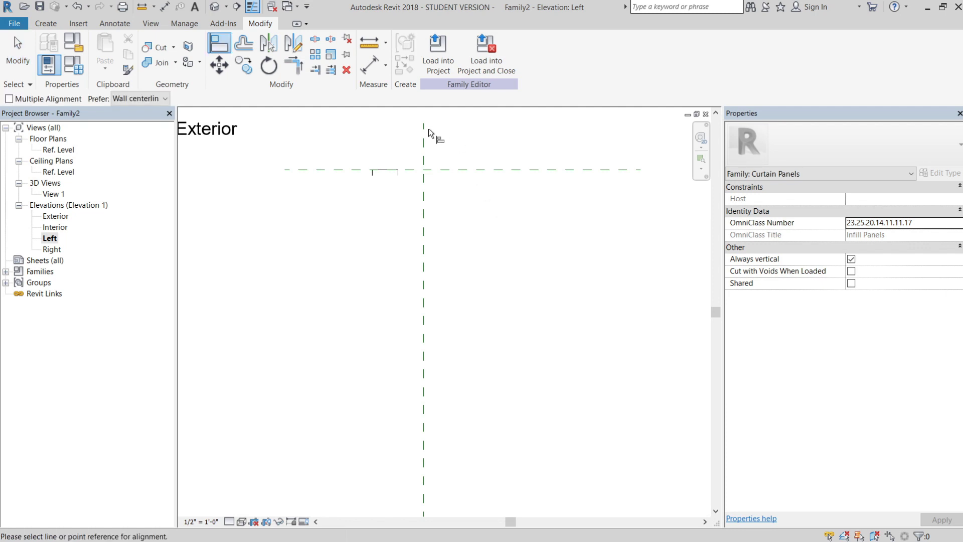
{"action": "left_click", "coordinate": [386, 176]}
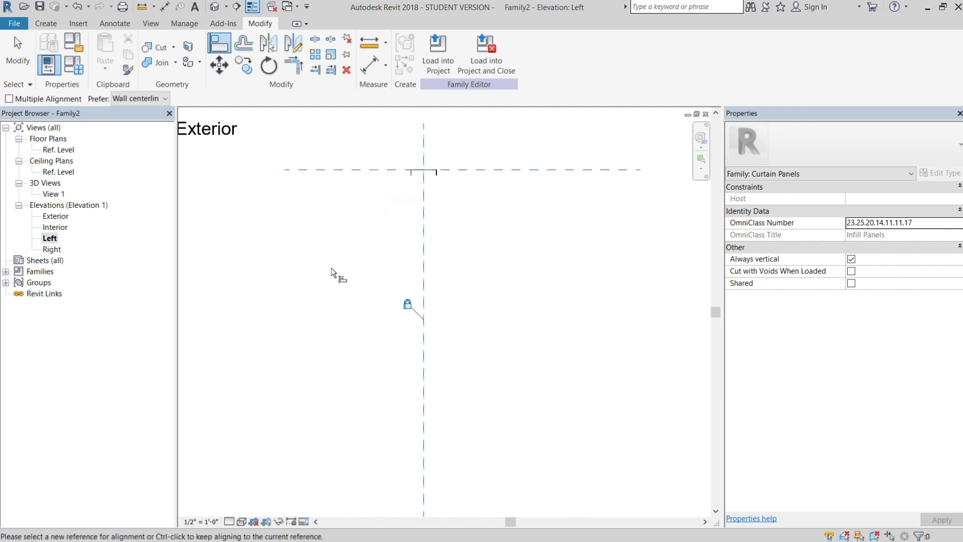
{"action": "key", "text": "Escape"}
In the Exterior elevation, drag the top track's ends onto the left and right reference planes.
{"action": "double_click", "coordinate": [68, 222]}
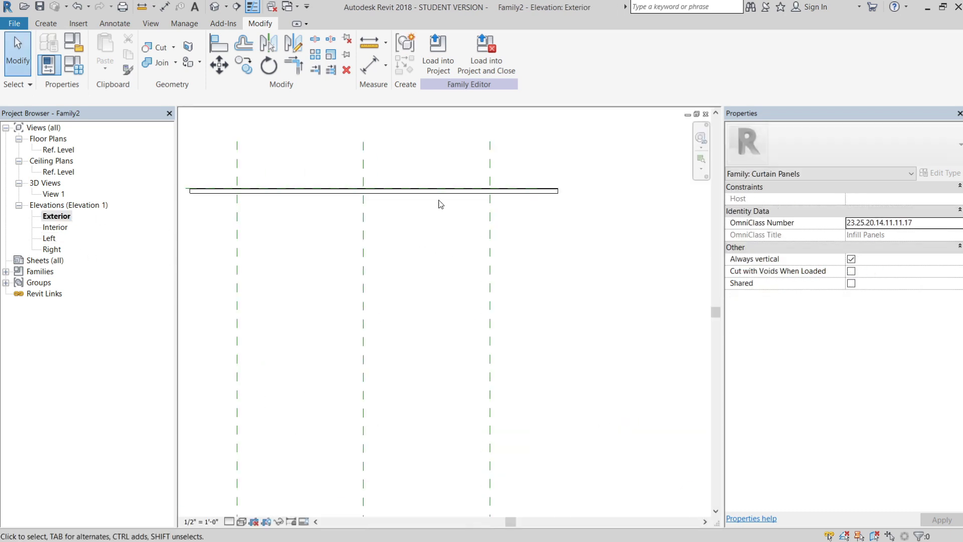
{"action": "left_click", "coordinate": [533, 215]}
{"action": "left_click_drag", "start_coordinate": [684, 200], "coordinate": [594, 185]}
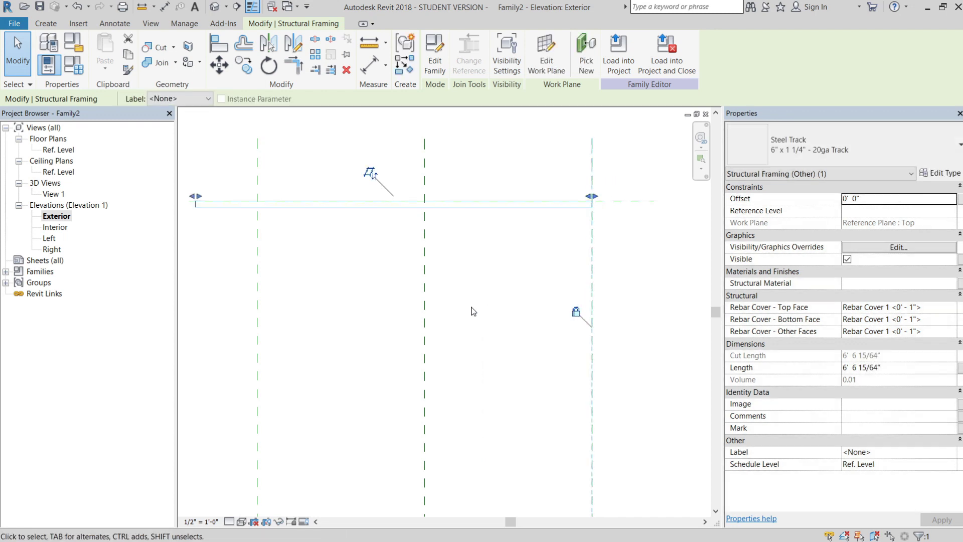
{"action": "middle_click_drag", "start_coordinate": [333, 242], "coordinate": [453, 240]}
{"action": "left_click_drag", "start_coordinate": [339, 187], "coordinate": [374, 183]}
{"action": "left_click", "coordinate": [471, 312]}
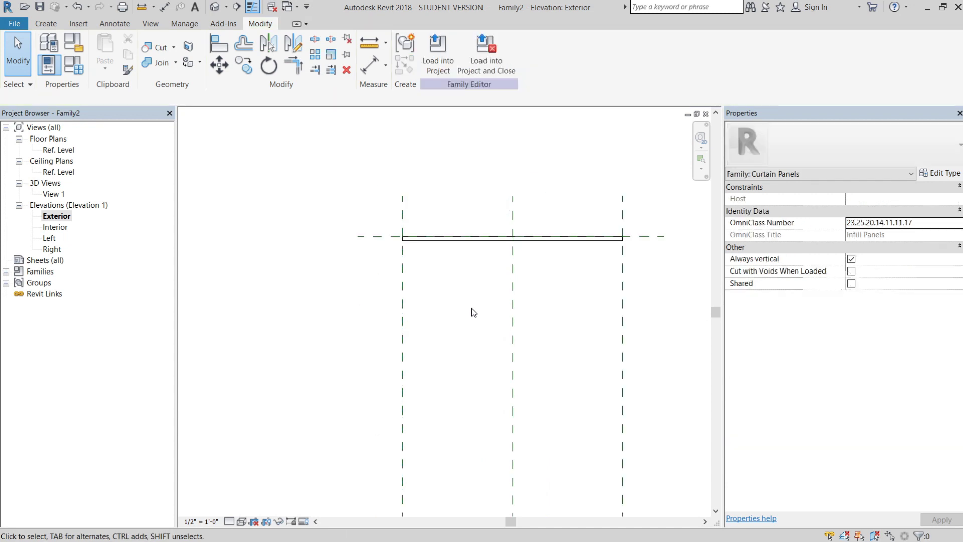
Flex the right reference plane inward and back to check the tracks follow it.
{"action": "scroll", "coordinate": [531, 279], "scroll_direction": "down", "scroll_amount": 2}
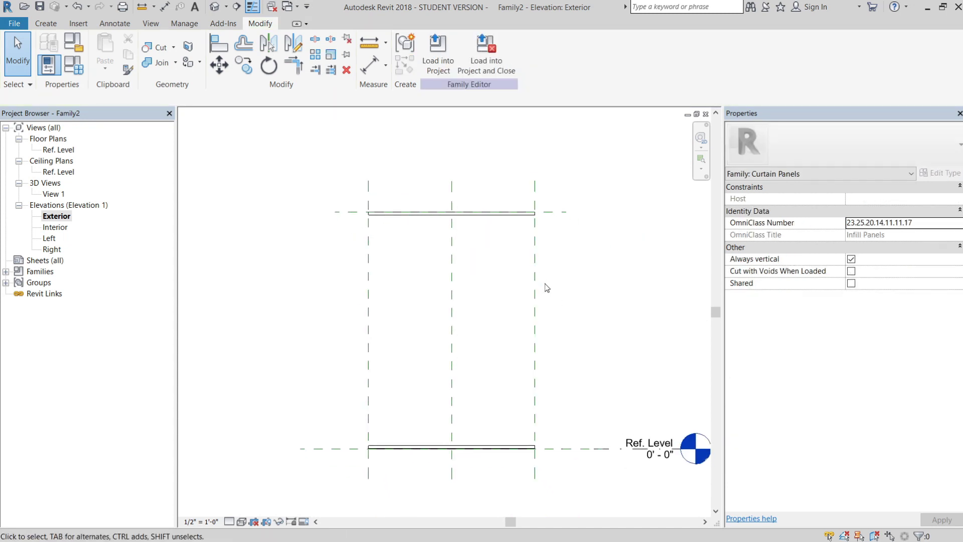
{"action": "left_click", "coordinate": [536, 282]}
{"action": "scroll", "coordinate": [539, 284], "scroll_direction": "up", "scroll_amount": 2}
{"action": "left_click_drag", "start_coordinate": [496, 296], "coordinate": [527, 267]}
{"action": "scroll", "coordinate": [528, 284], "scroll_direction": "down", "scroll_amount": 2}
{"action": "left_click", "coordinate": [575, 283]}
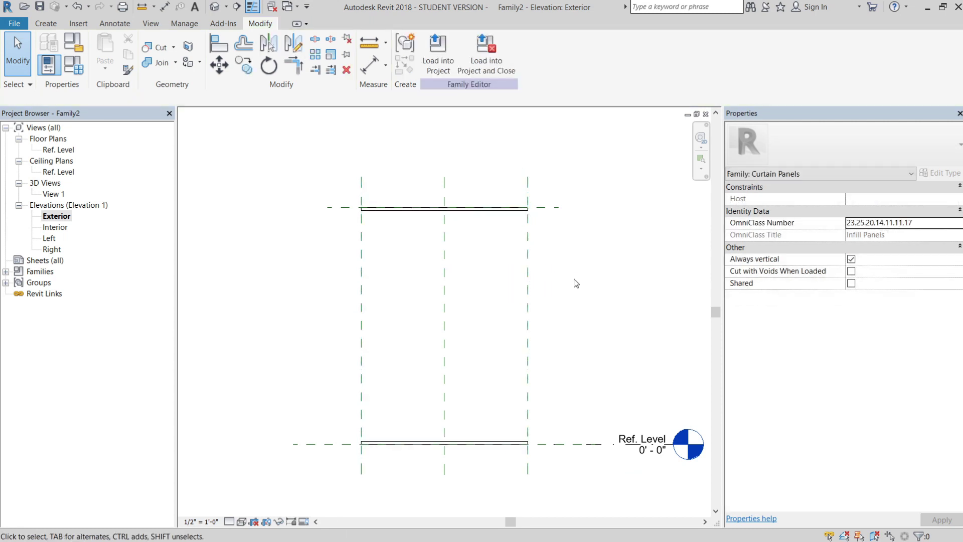
In the Ref. Level plan, start placing a component with the 6" x 1 5/8" - 20ga Stud type.
{"action": "double_click", "coordinate": [60, 150]}
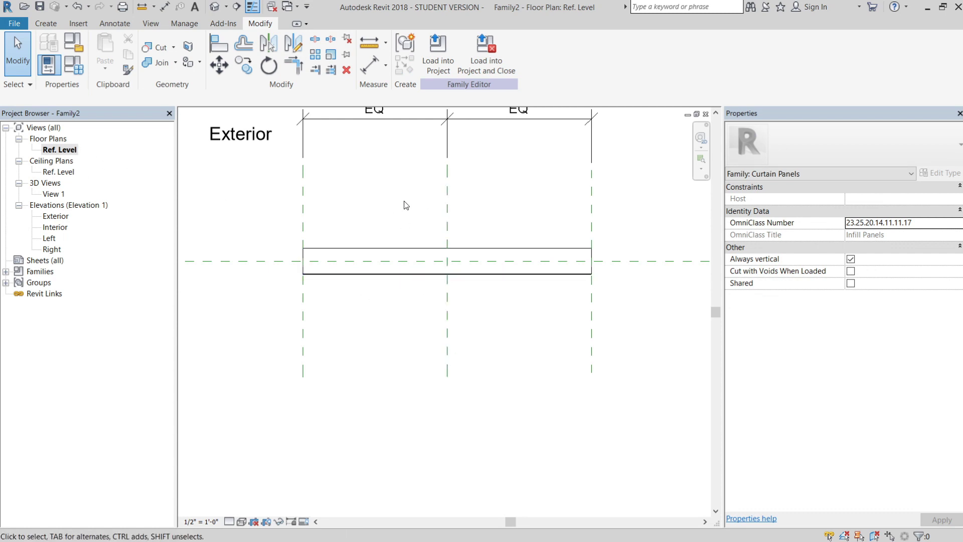
{"action": "left_click", "coordinate": [46, 24]}
{"action": "left_click", "coordinate": [310, 57]}
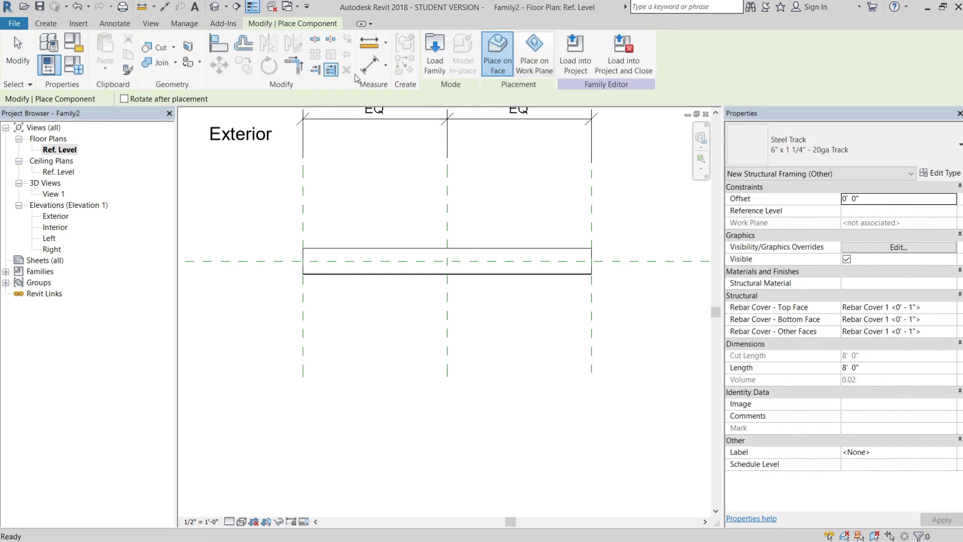
{"action": "left_click", "coordinate": [534, 71]}
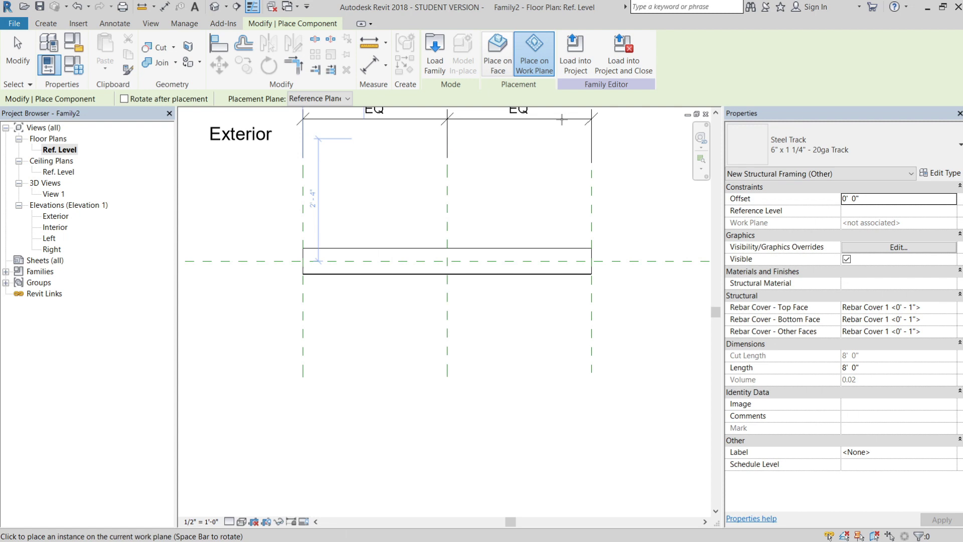
{"action": "left_click", "coordinate": [806, 151]}
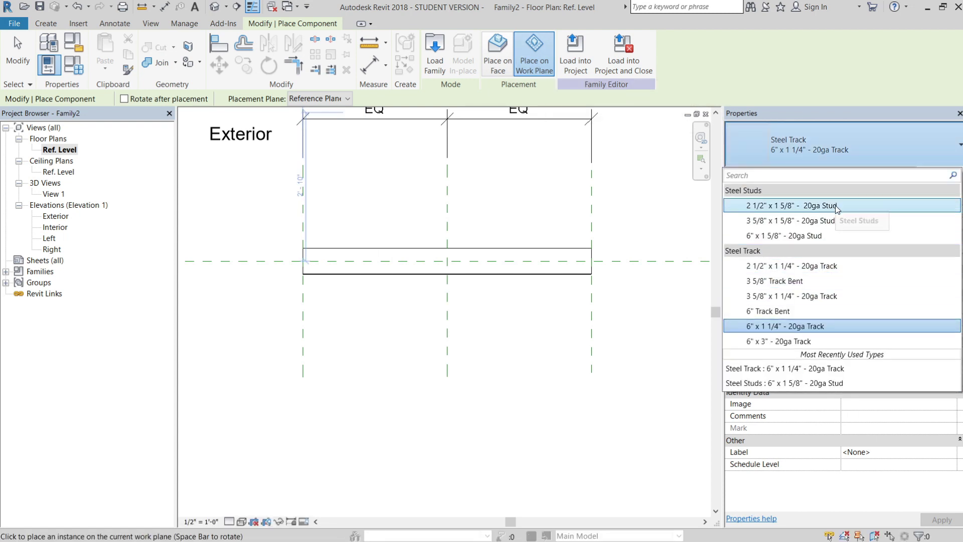
{"action": "left_click", "coordinate": [807, 236]}
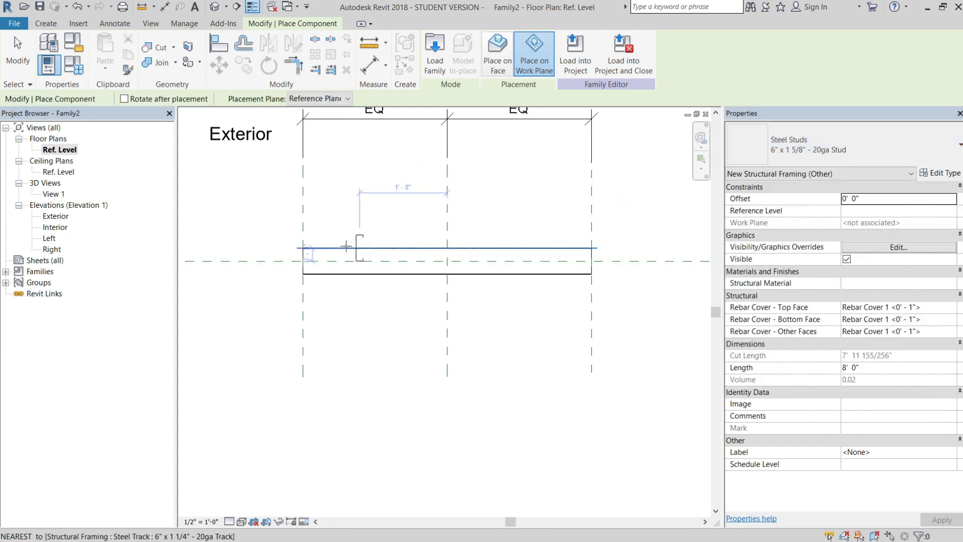
{"action": "scroll", "coordinate": [346, 246], "scroll_direction": "up", "scroll_amount": 3}
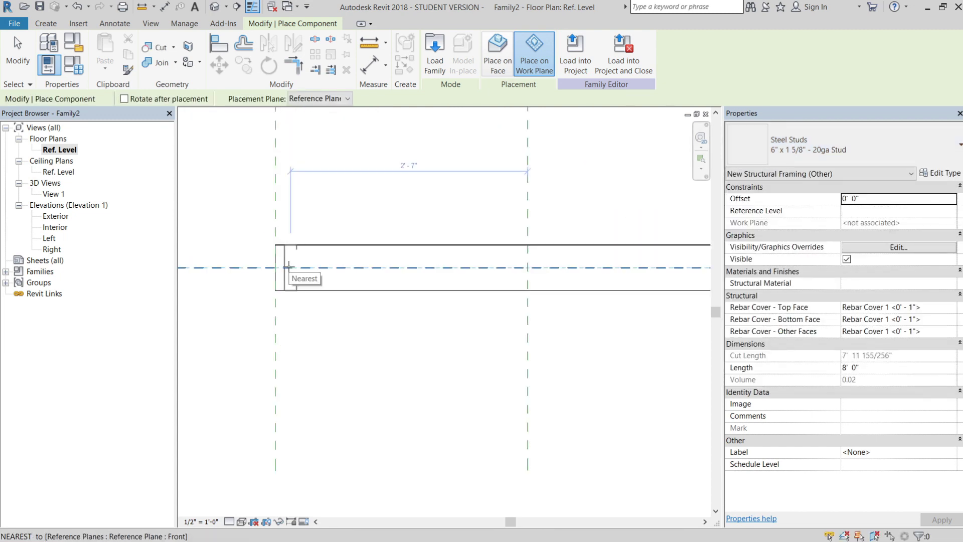
Place the stud on Level : Ref. Level at the panel's right end.
{"action": "left_click", "coordinate": [321, 98]}
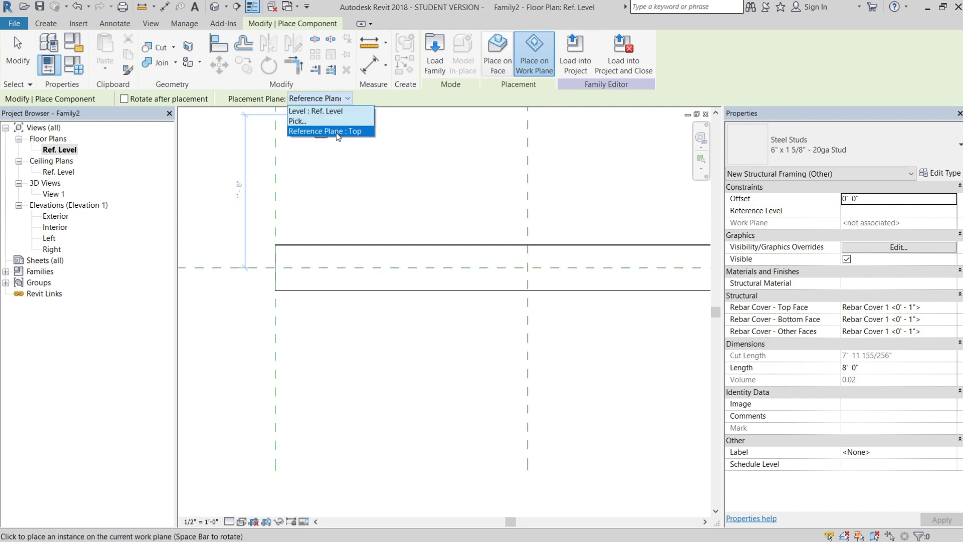
{"action": "left_click", "coordinate": [330, 115]}
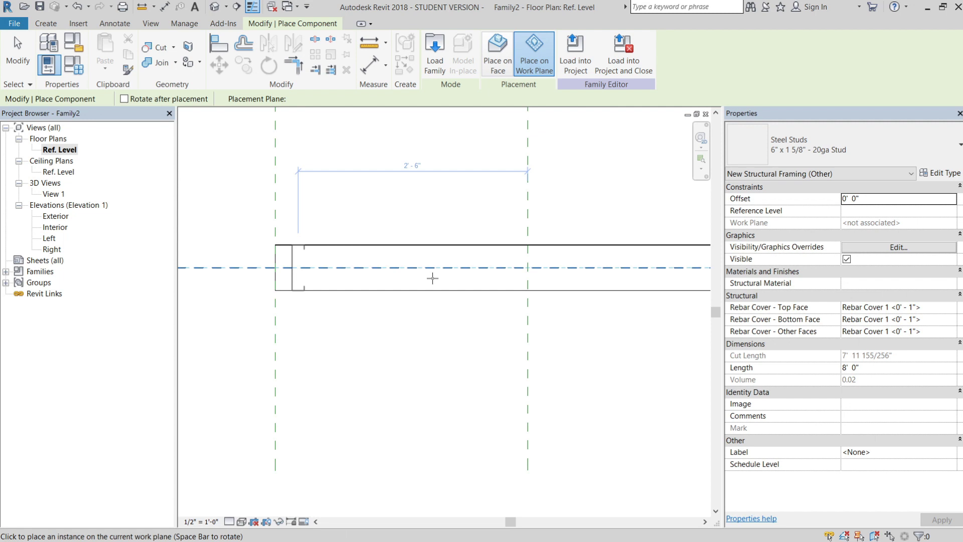
{"action": "scroll", "coordinate": [432, 278], "scroll_direction": "down", "scroll_amount": 3}
{"action": "scroll", "coordinate": [497, 271], "scroll_direction": "up", "scroll_amount": 2}
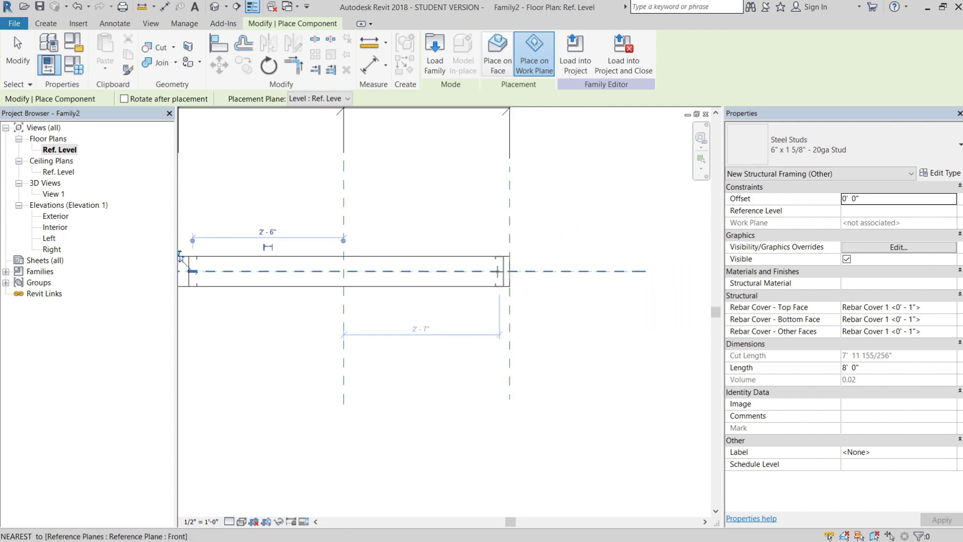
{"action": "scroll", "coordinate": [497, 271], "scroll_direction": "up", "scroll_amount": 2}
{"action": "left_click", "coordinate": [499, 271]}
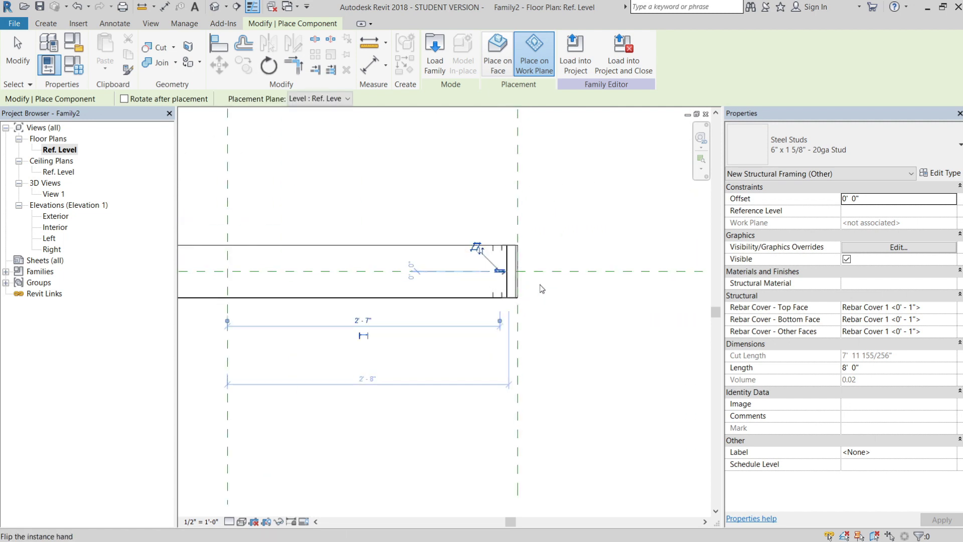
{"action": "key", "text": "Escape"}
{"action": "key", "text": "Escape"}
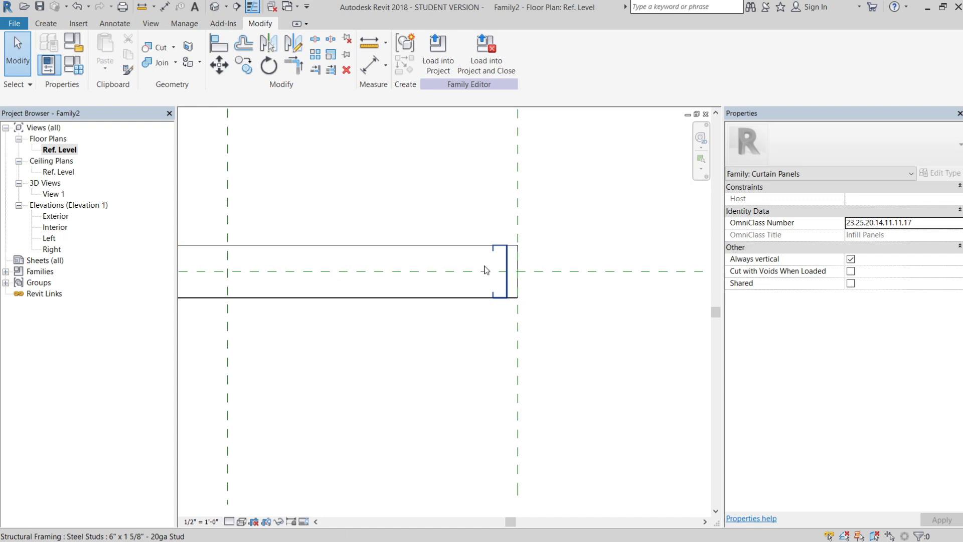
With AL, align the left end stud to the centre and left reference planes.
{"action": "scroll", "coordinate": [485, 270], "scroll_direction": "down", "scroll_amount": 2}
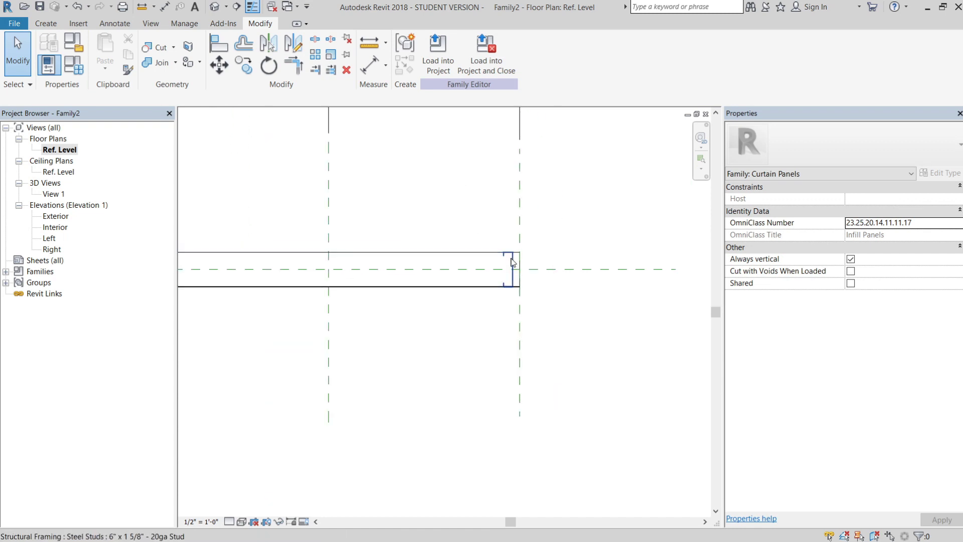
{"action": "key", "text": "a"}
{"action": "key", "text": "l"}
{"action": "scroll", "coordinate": [511, 274], "scroll_direction": "up", "scroll_amount": 3}
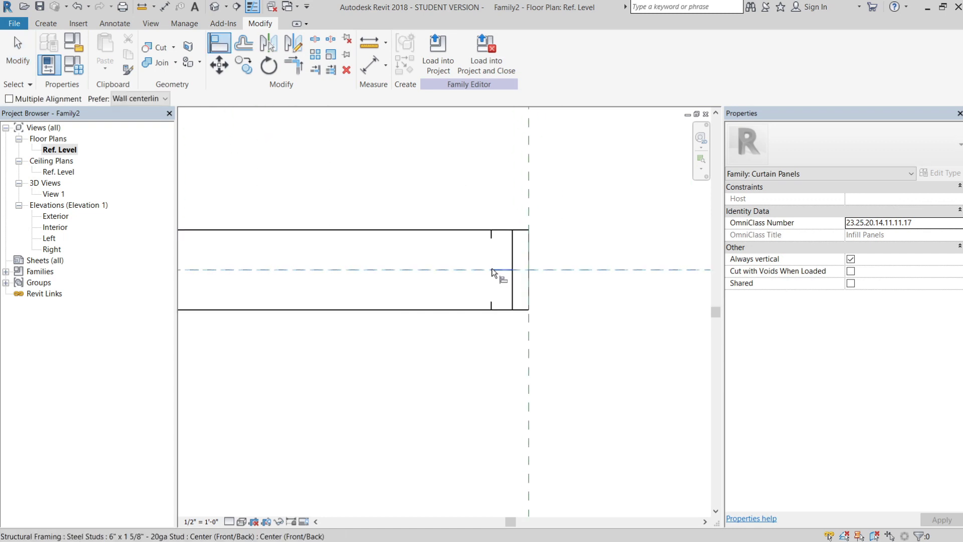
{"action": "left_click", "coordinate": [494, 271]}
{"action": "scroll", "coordinate": [458, 266], "scroll_direction": "down", "scroll_amount": 3}
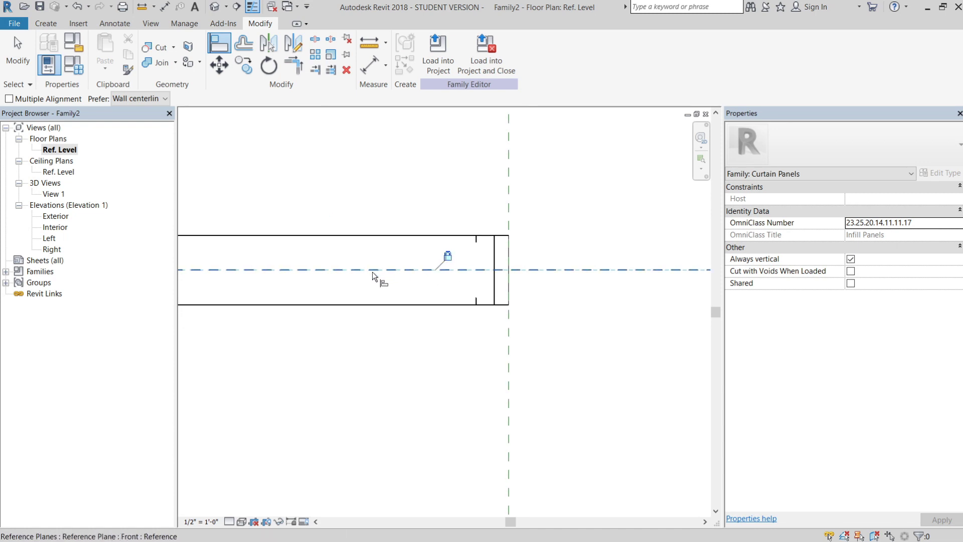
{"action": "middle_click_drag", "start_coordinate": [518, 285], "coordinate": [366, 275]}
{"action": "scroll", "coordinate": [437, 258], "scroll_direction": "up", "scroll_amount": 2}
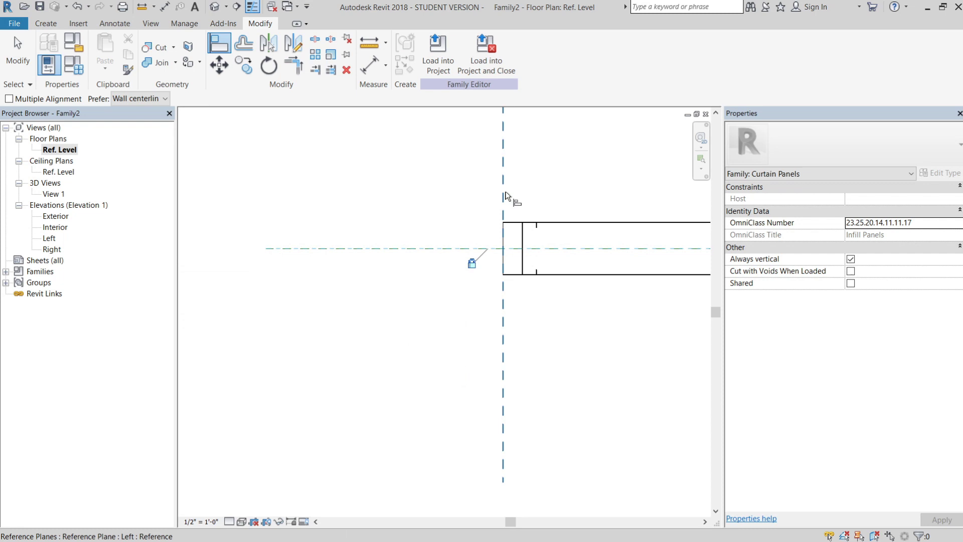
{"action": "left_click", "coordinate": [505, 206]}
{"action": "scroll", "coordinate": [504, 206], "scroll_direction": "up", "scroll_amount": 1}
{"action": "scroll", "coordinate": [540, 254], "scroll_direction": "up", "scroll_amount": 2}
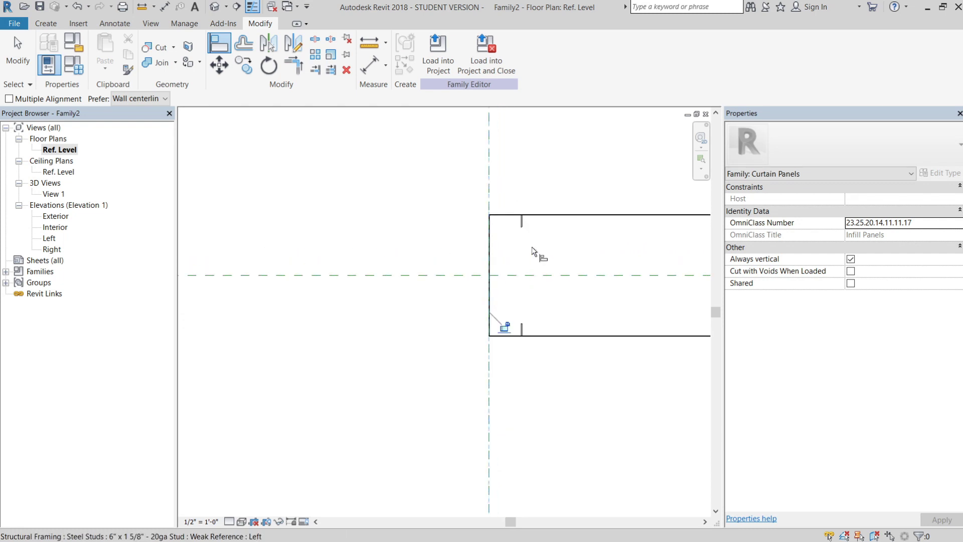
{"action": "scroll", "coordinate": [497, 255], "scroll_direction": "up", "scroll_amount": 1}
{"action": "left_click", "coordinate": [497, 256]}
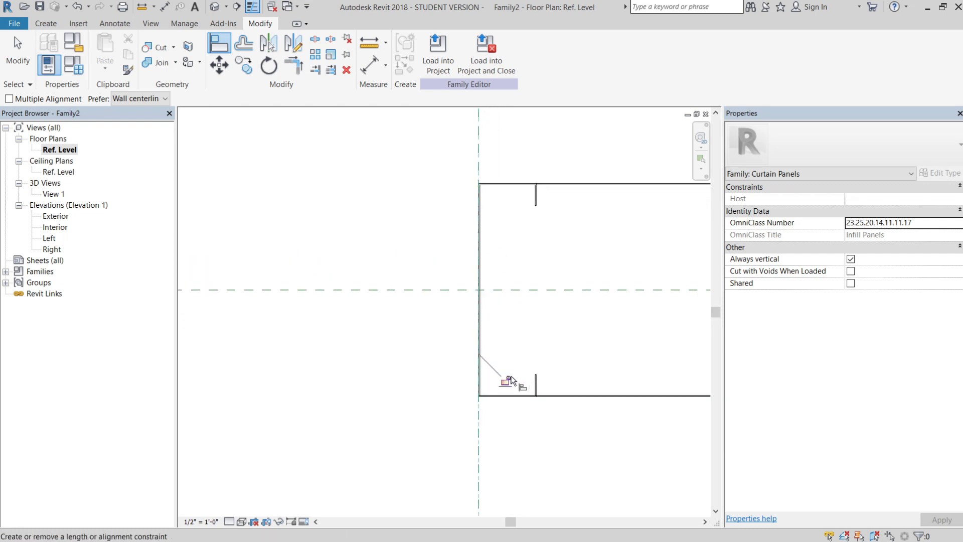
Align the right end stud flush with the right reference plane.
{"action": "scroll", "coordinate": [559, 362], "scroll_direction": "down", "scroll_amount": 2}
{"action": "middle_click_drag", "start_coordinate": [611, 345], "coordinate": [286, 323]}
{"action": "scroll", "coordinate": [466, 312], "scroll_direction": "up", "scroll_amount": 3}
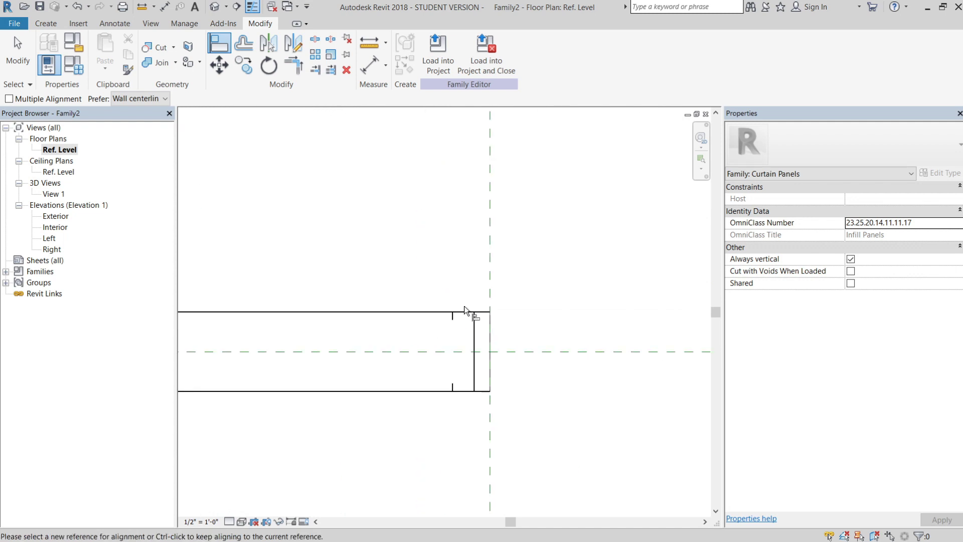
{"action": "left_click", "coordinate": [542, 269]}
{"action": "scroll", "coordinate": [507, 344], "scroll_direction": "up", "scroll_amount": 2}
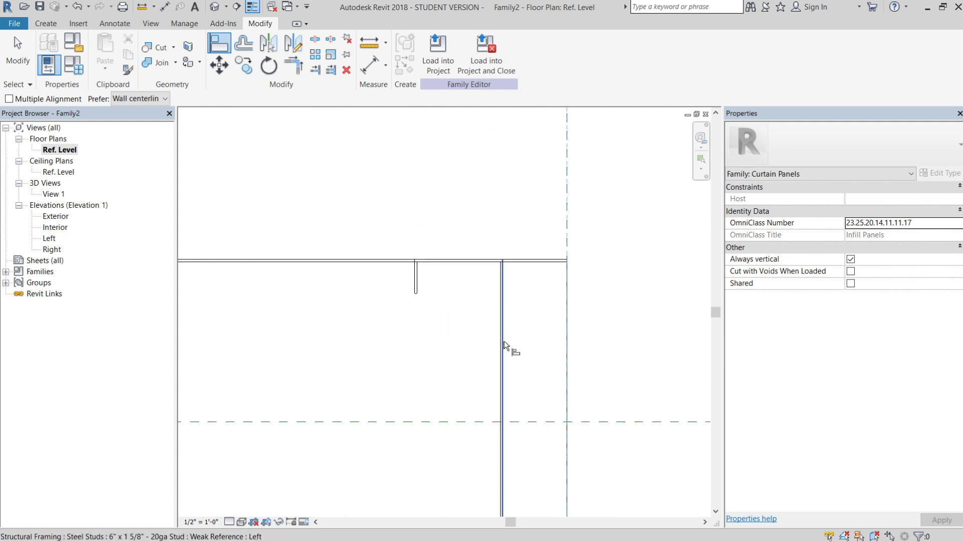
{"action": "left_click", "coordinate": [506, 344]}
{"action": "scroll", "coordinate": [610, 299], "scroll_direction": "down", "scroll_amount": 3}
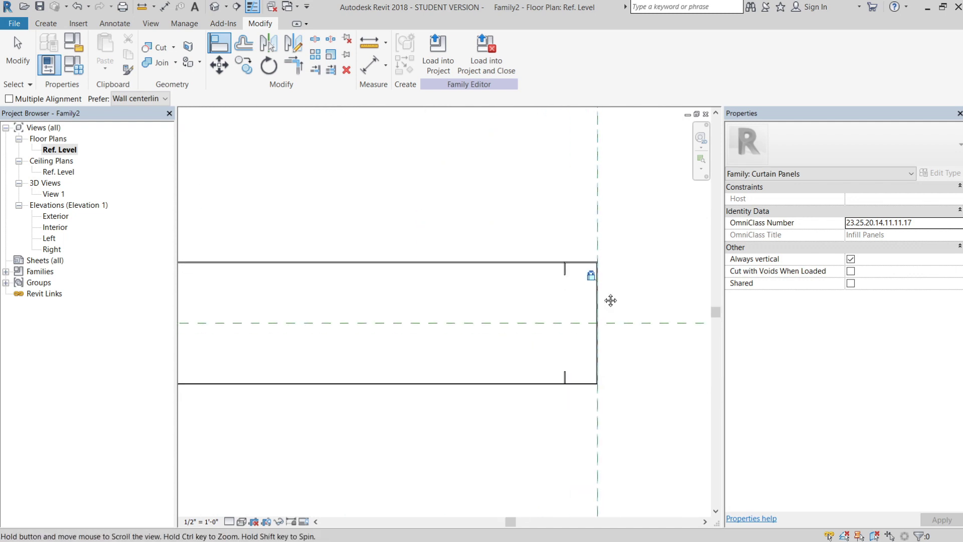
{"action": "middle_click_drag", "start_coordinate": [610, 299], "coordinate": [579, 290]}
{"action": "key", "text": "Escape"}
{"action": "key", "text": "Escape"}
{"action": "scroll", "coordinate": [565, 351], "scroll_direction": "up", "scroll_amount": 2}
{"action": "middle_click_drag", "start_coordinate": [561, 337], "coordinate": [536, 297]}
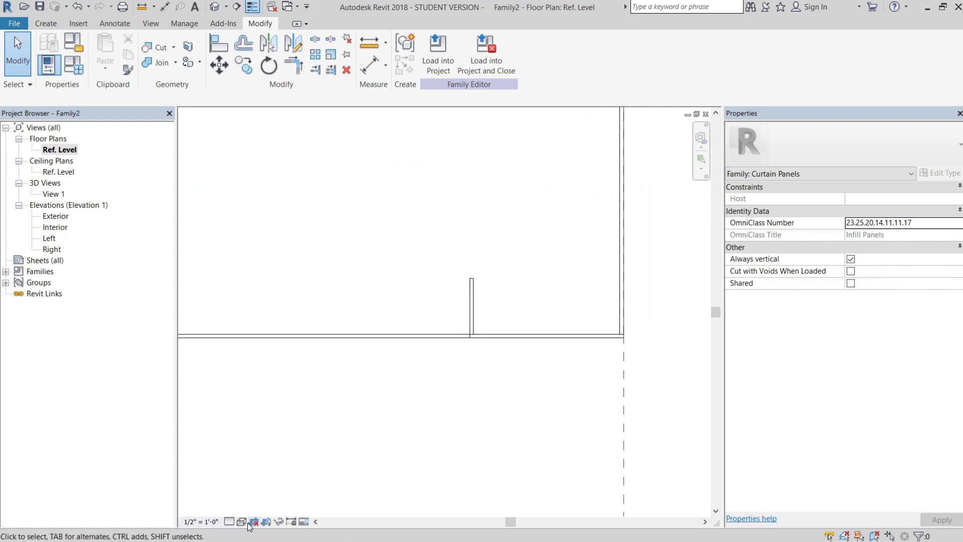
Set the plan's detail level to Fine, then back to Medium.
{"action": "left_click", "coordinate": [230, 522]}
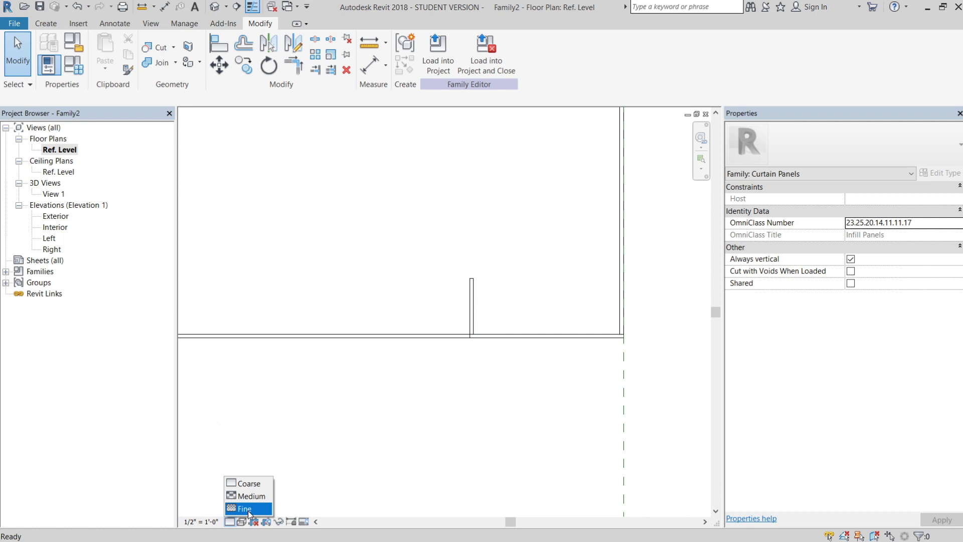
{"action": "left_click", "coordinate": [247, 508]}
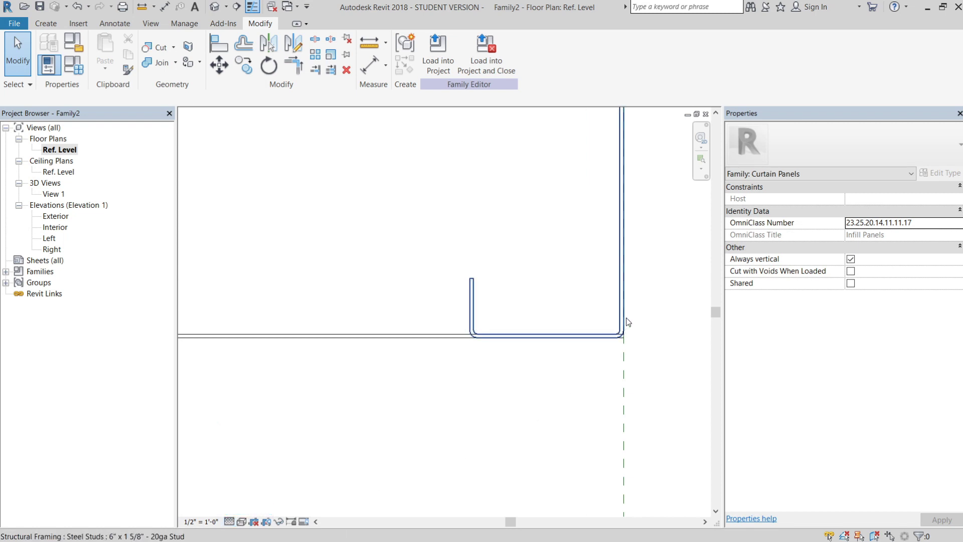
{"action": "left_click", "coordinate": [235, 520]}
{"action": "left_click", "coordinate": [244, 497]}
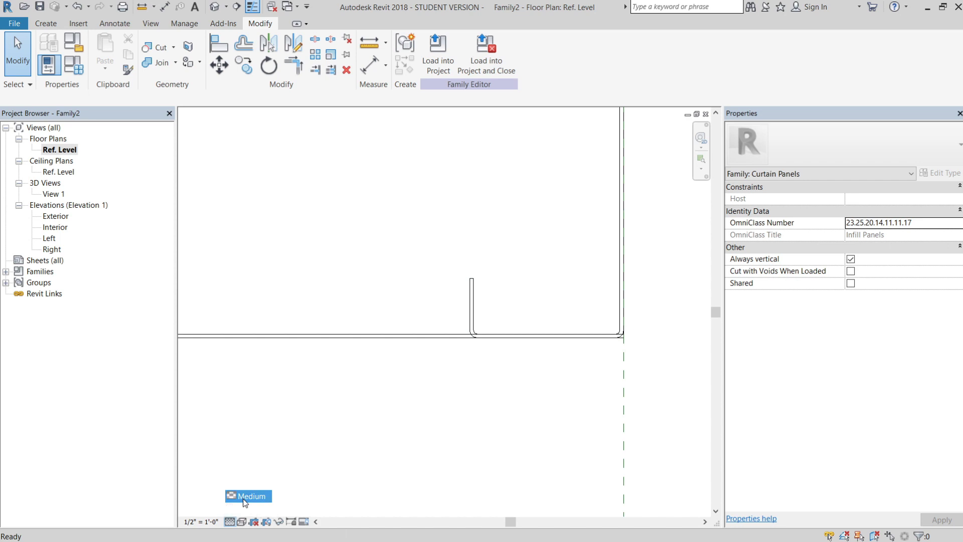
{"action": "middle_click_drag", "start_coordinate": [436, 445], "coordinate": [350, 432]}
{"action": "scroll", "coordinate": [350, 433], "scroll_direction": "down", "scroll_amount": 6}
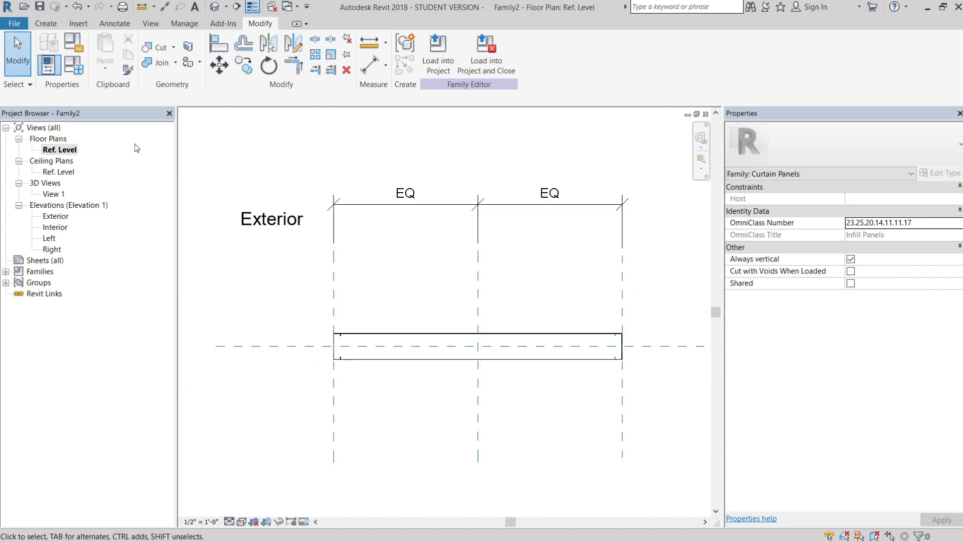
Show the panel frame in the default 3D view with the Consistent Colors visual style.
{"action": "left_click", "coordinate": [214, 6]}
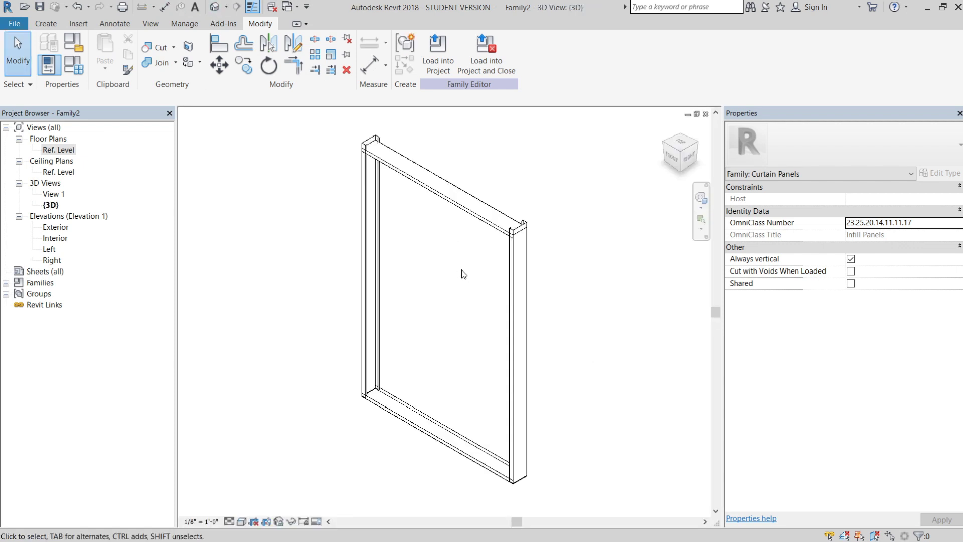
{"action": "left_click", "coordinate": [241, 522]}
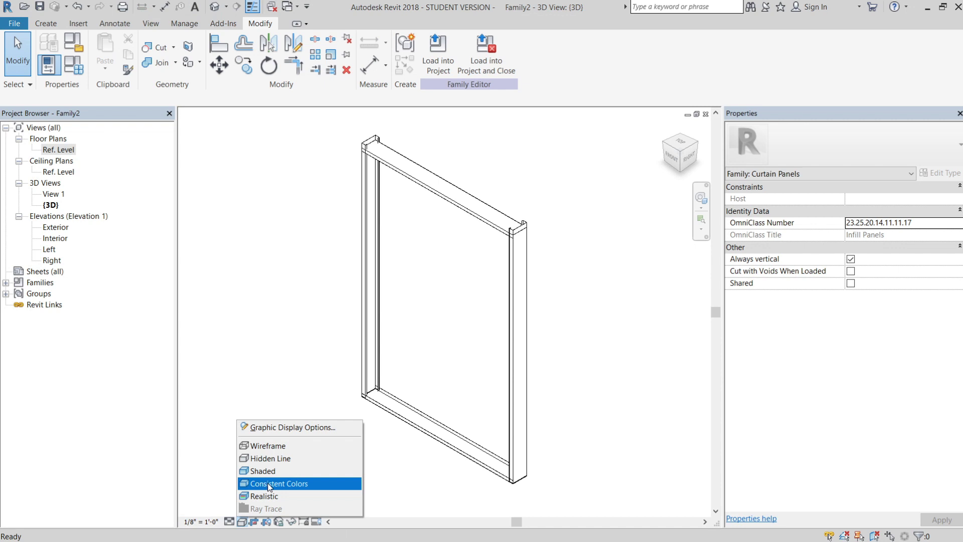
{"action": "left_click", "coordinate": [266, 483]}
{"action": "scroll", "coordinate": [511, 212], "scroll_direction": "up", "scroll_amount": 3}
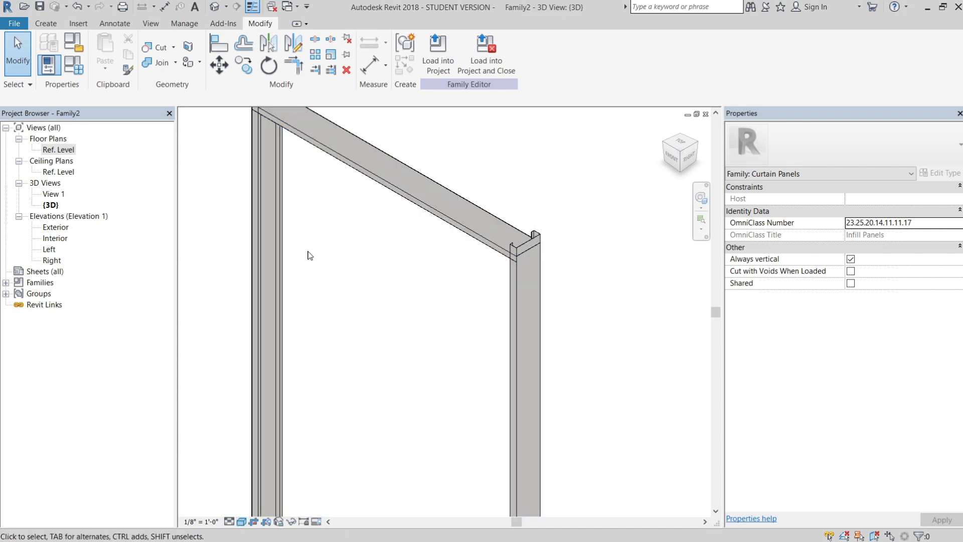
{"action": "scroll", "coordinate": [404, 302], "scroll_direction": "down", "scroll_amount": 3}
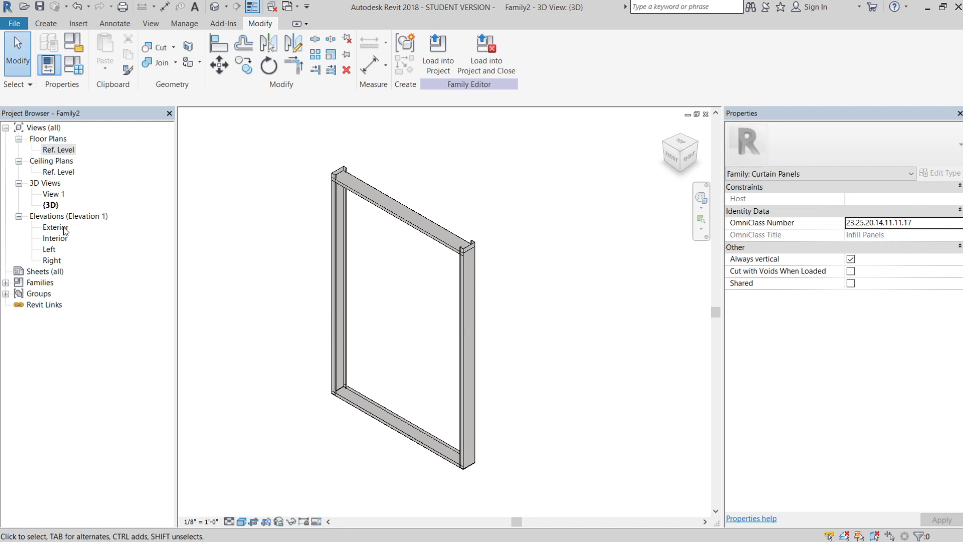
In the Exterior elevation, move the Top reference plane upward.
{"action": "double_click", "coordinate": [65, 229]}
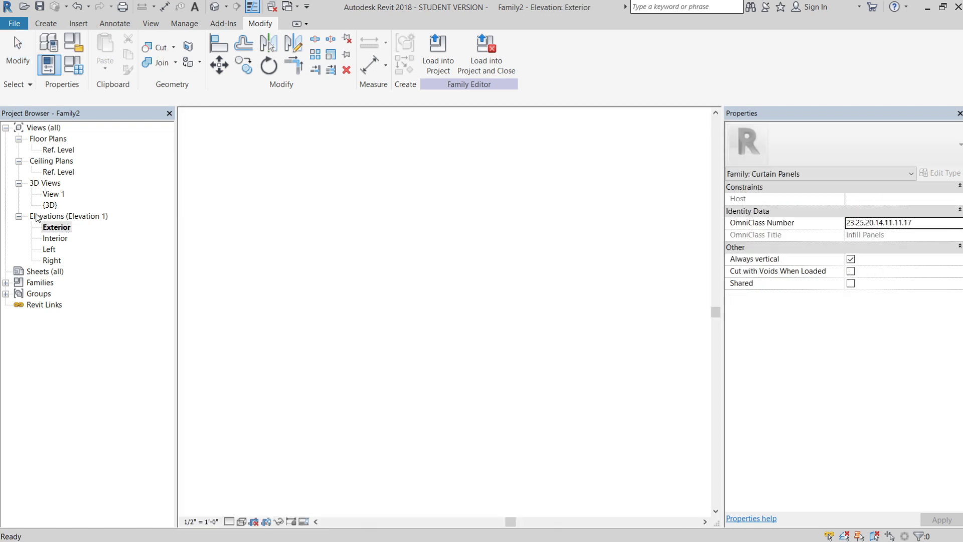
{"action": "scroll", "coordinate": [527, 198], "scroll_direction": "up", "scroll_amount": 3}
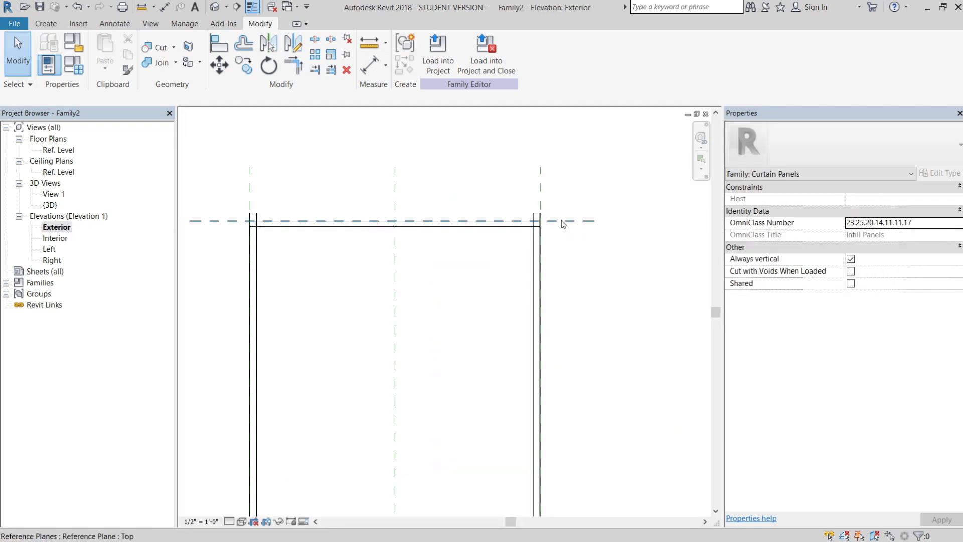
{"action": "left_click", "coordinate": [564, 220]}
{"action": "left_click_drag", "start_coordinate": [571, 225], "coordinate": [571, 174]}
{"action": "scroll", "coordinate": [524, 237], "scroll_direction": "down", "scroll_amount": 3}
Extend the right stud's top up to the Top reference plane.
{"action": "left_click", "coordinate": [365, 281]}
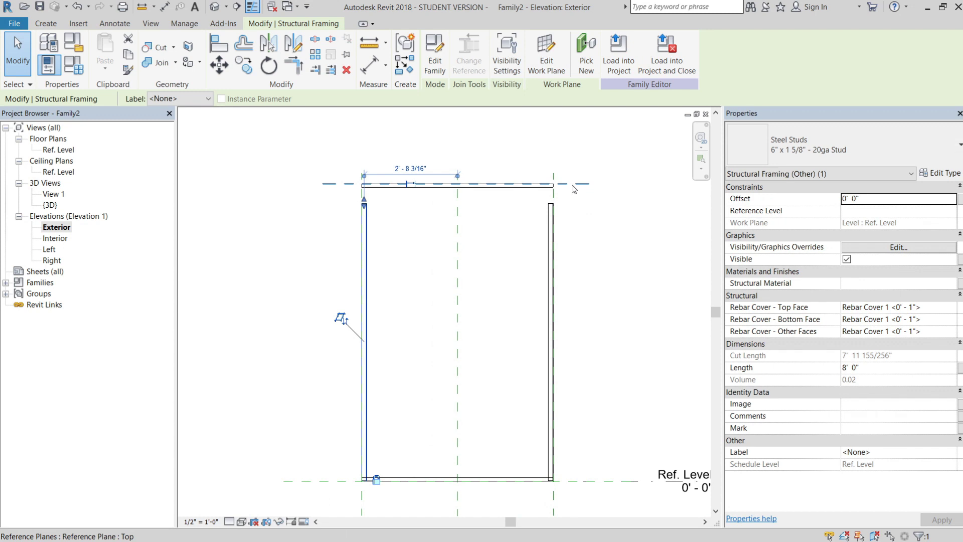
{"action": "left_click", "coordinate": [579, 184]}
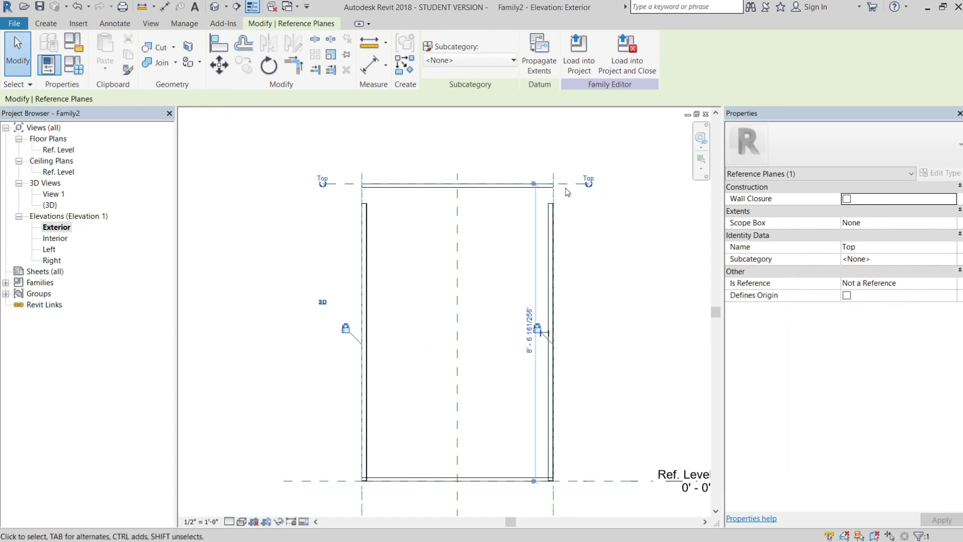
{"action": "left_click", "coordinate": [393, 241]}
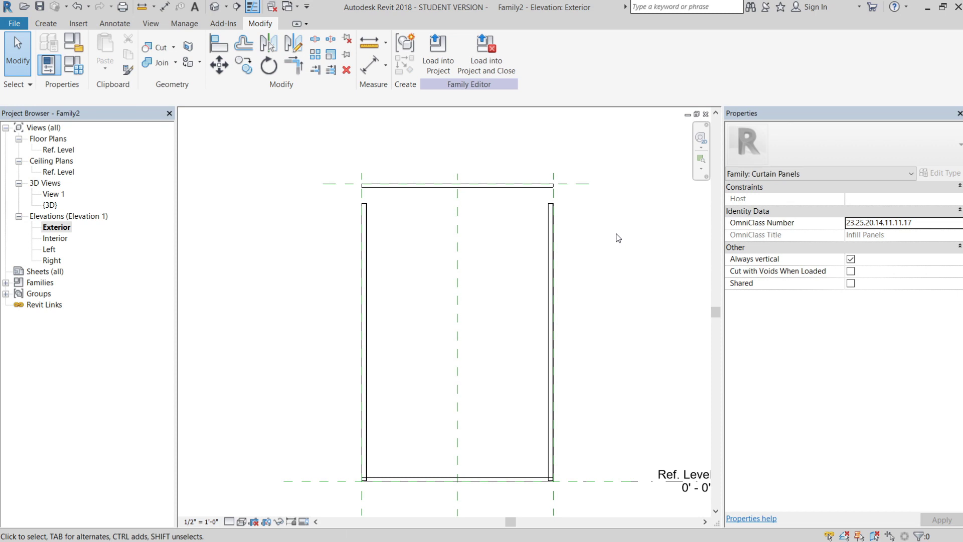
{"action": "scroll", "coordinate": [571, 190], "scroll_direction": "up", "scroll_amount": 2}
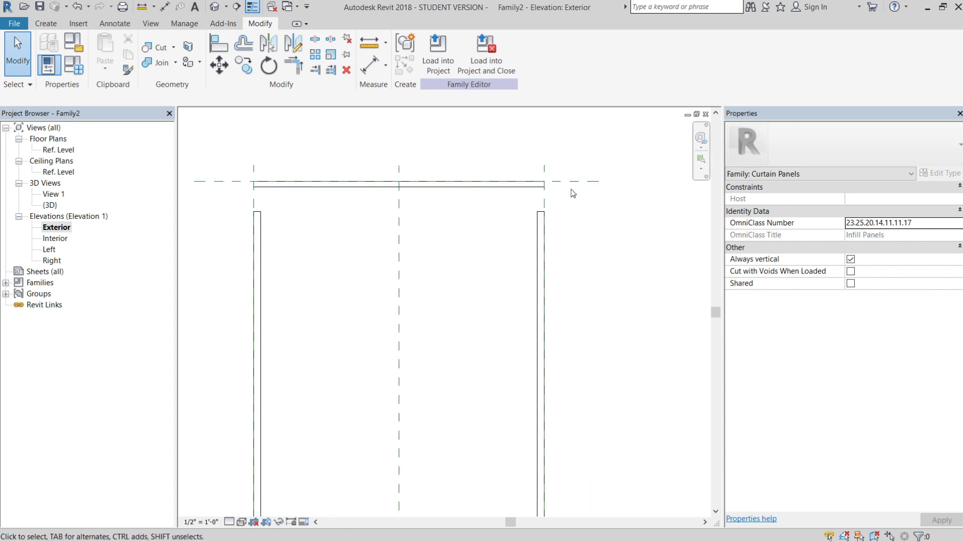
{"action": "left_click", "coordinate": [541, 217]}
{"action": "left_click_drag", "start_coordinate": [549, 194], "coordinate": [541, 212]}
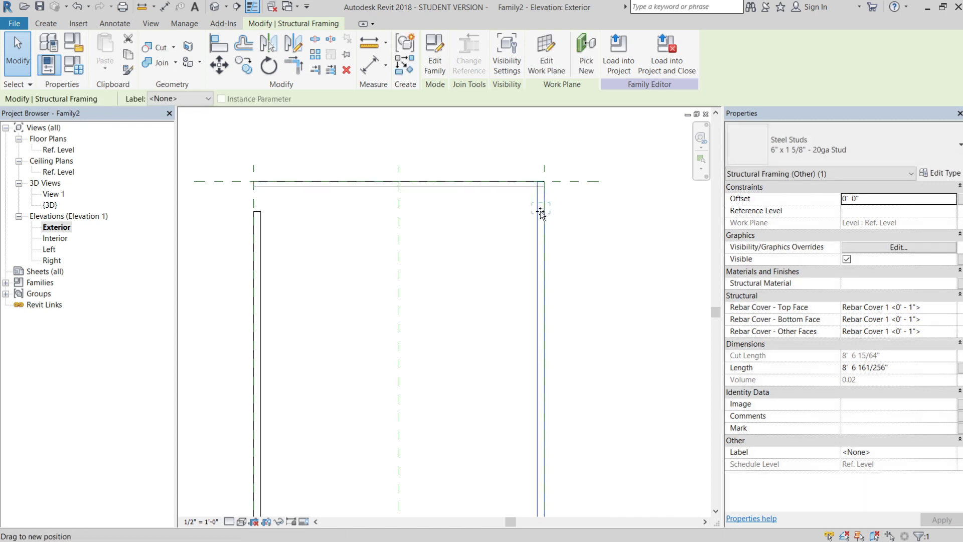
{"action": "left_click", "coordinate": [586, 235]}
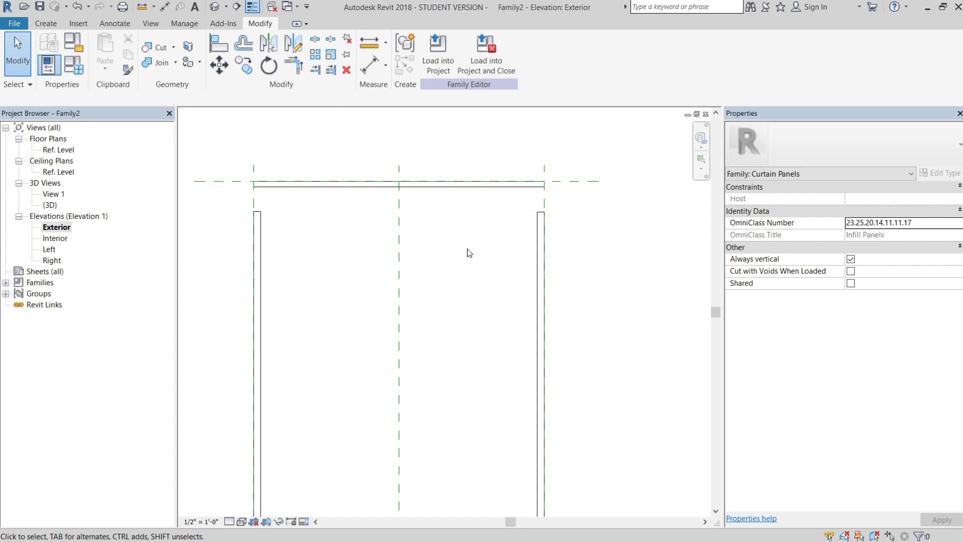
{"action": "scroll", "coordinate": [469, 252], "scroll_direction": "down", "scroll_amount": 3}
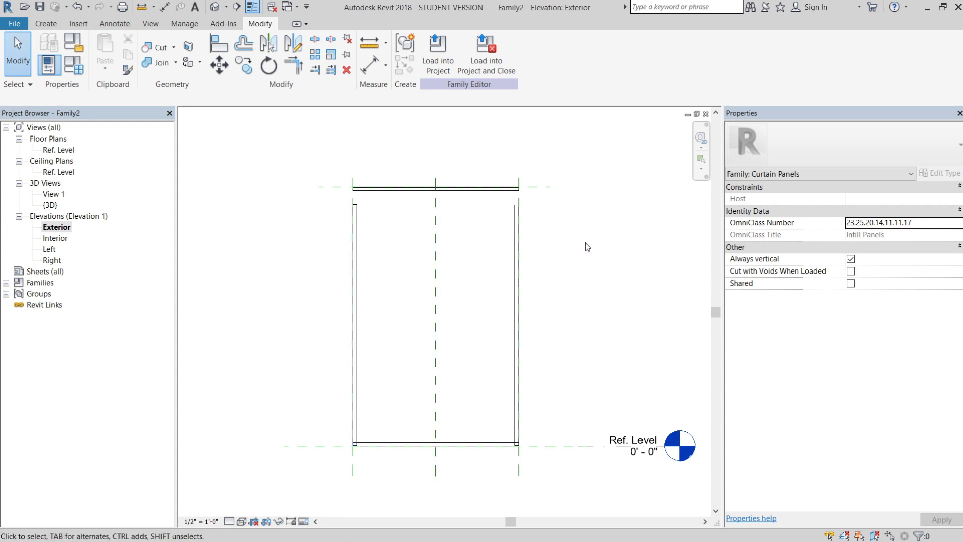
Place an aligned dimension between the top and bottom reference planes, left of the panel.
{"action": "left_click", "coordinate": [370, 71]}
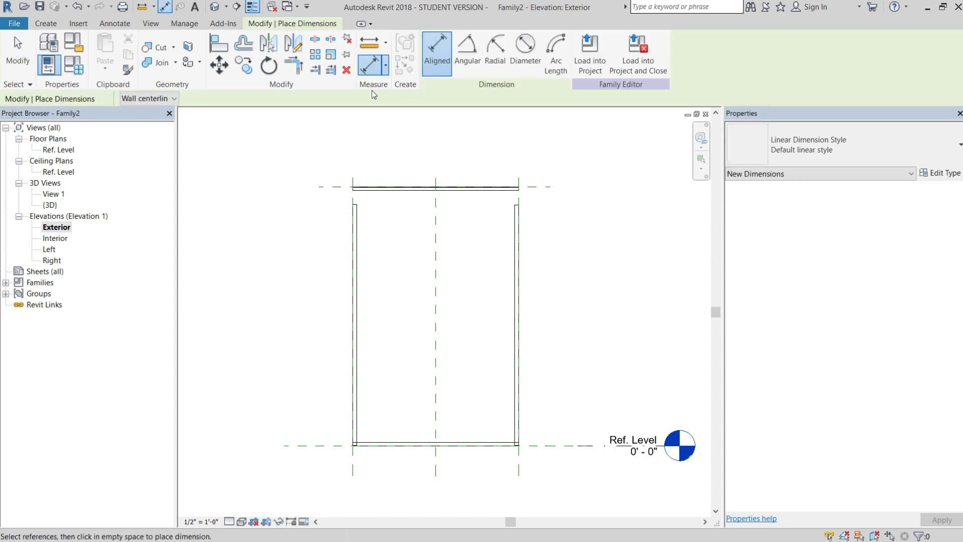
{"action": "left_click", "coordinate": [329, 187]}
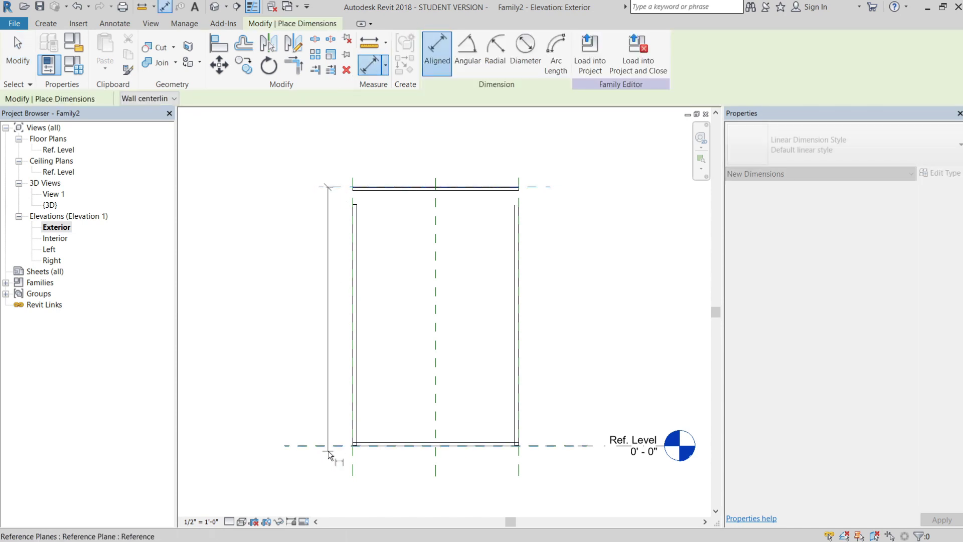
{"action": "left_click", "coordinate": [328, 441]}
{"action": "left_click", "coordinate": [311, 422]}
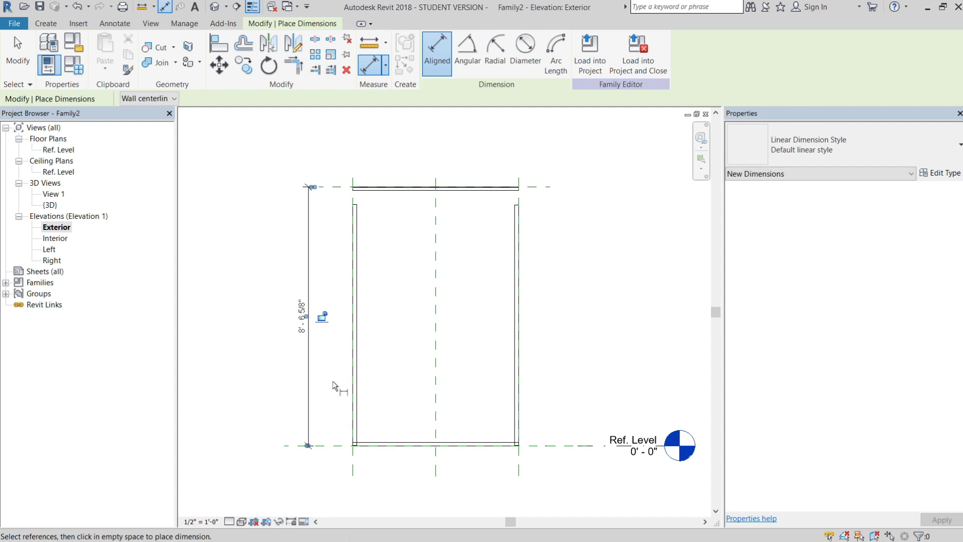
{"action": "key", "text": "Escape"}
{"action": "key", "text": "Escape"}
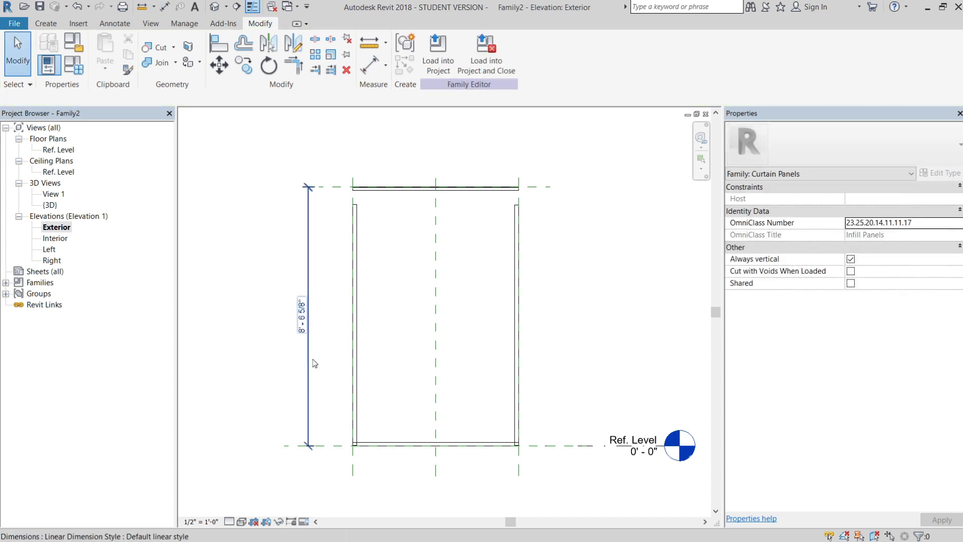
Label the 8' - 6 5/8" dimension with a new Panel Height instance reporting parameter.
{"action": "left_click", "coordinate": [314, 365]}
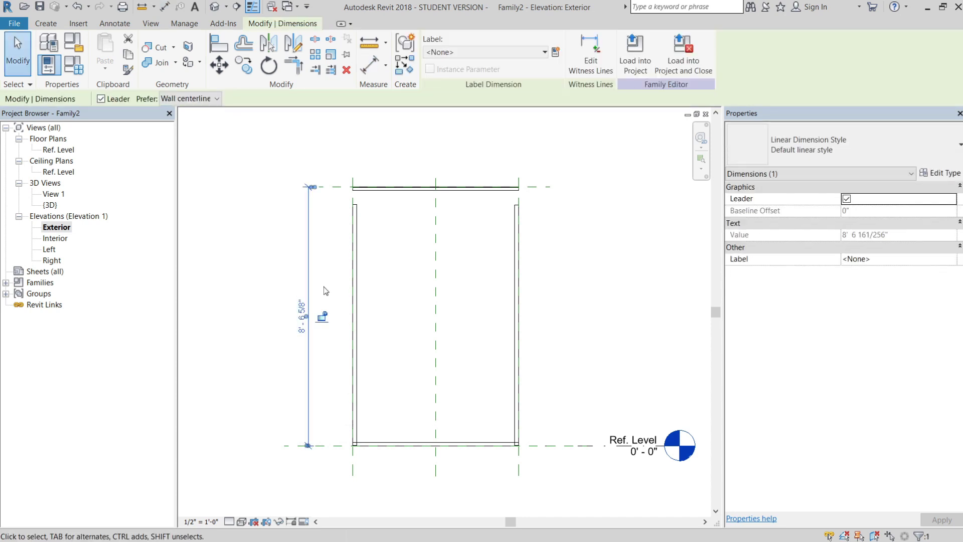
{"action": "left_click", "coordinate": [555, 52]}
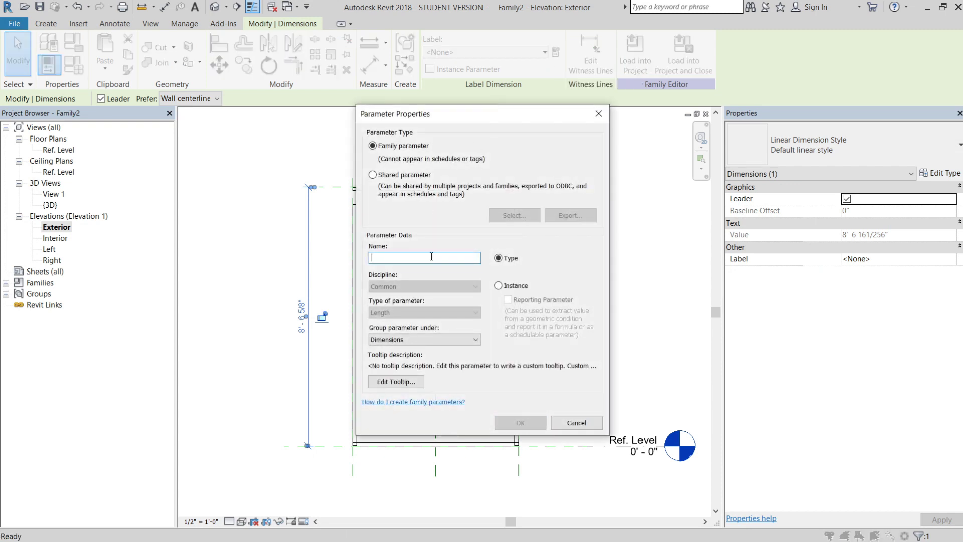
{"action": "type", "text": "Panel "}
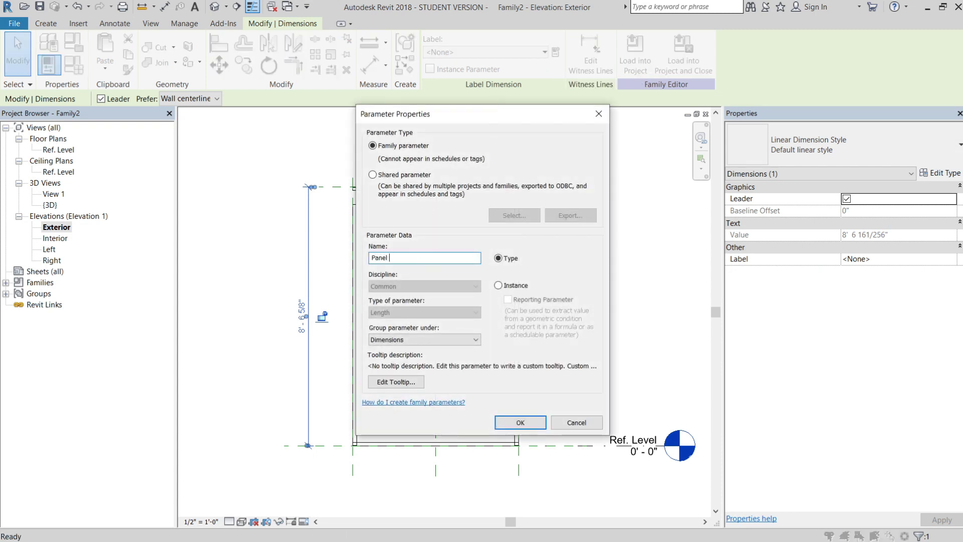
{"action": "type", "text": "Height"}
{"action": "left_click", "coordinate": [498, 286]}
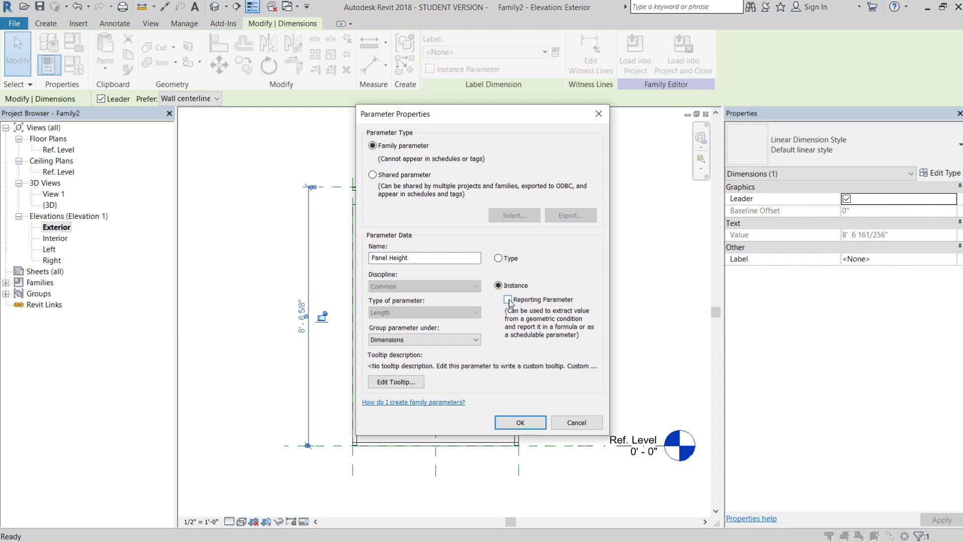
{"action": "left_click", "coordinate": [507, 300]}
{"action": "left_click", "coordinate": [519, 424]}
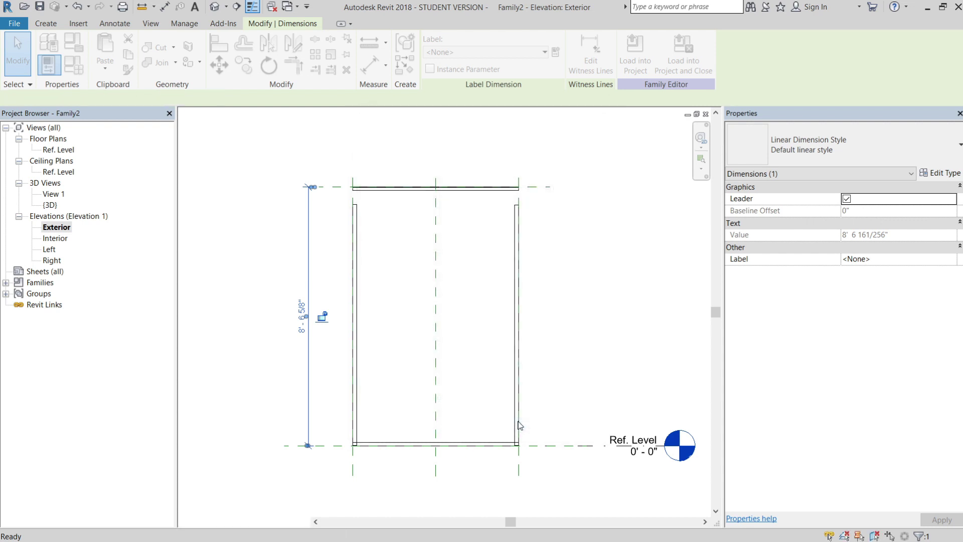
{"action": "left_click", "coordinate": [426, 349]}
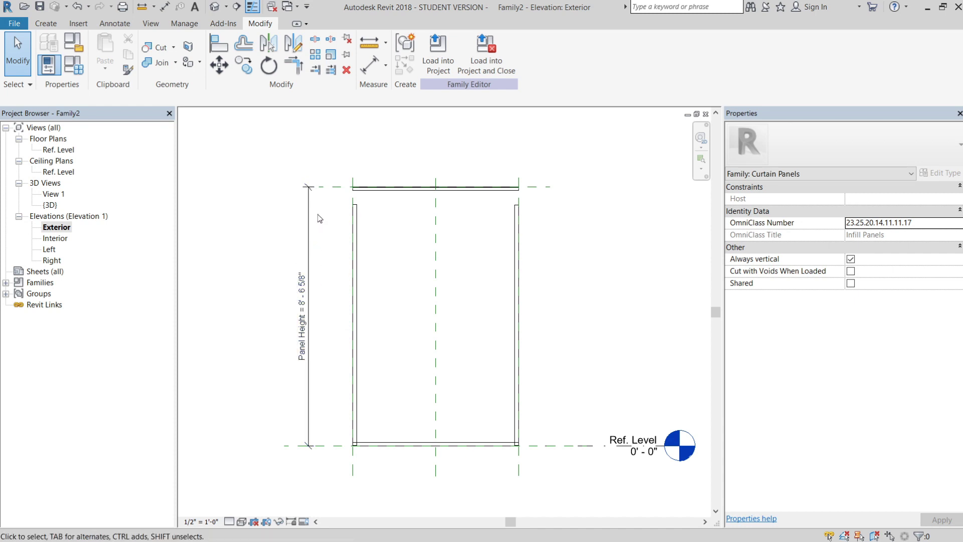
{"action": "left_click", "coordinate": [313, 269]}
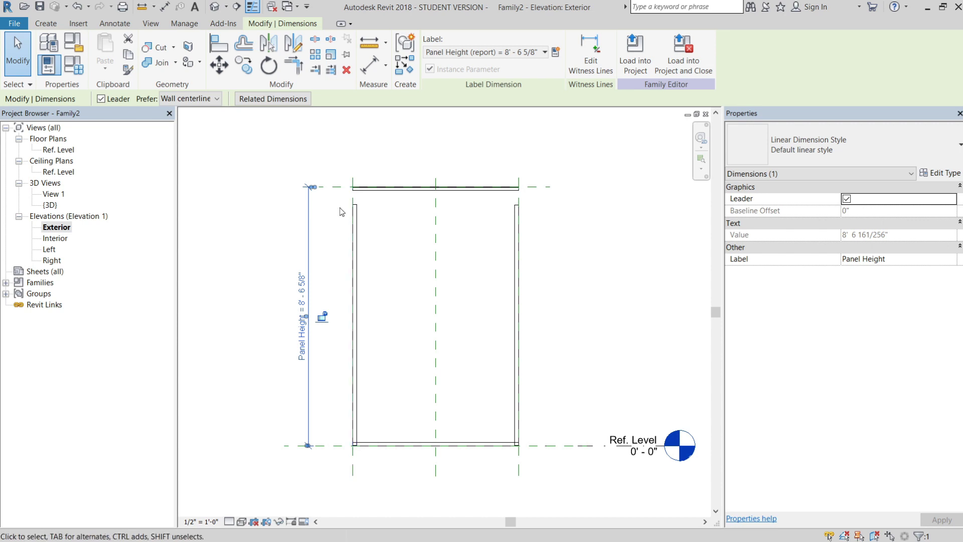
{"action": "left_click", "coordinate": [360, 234]}
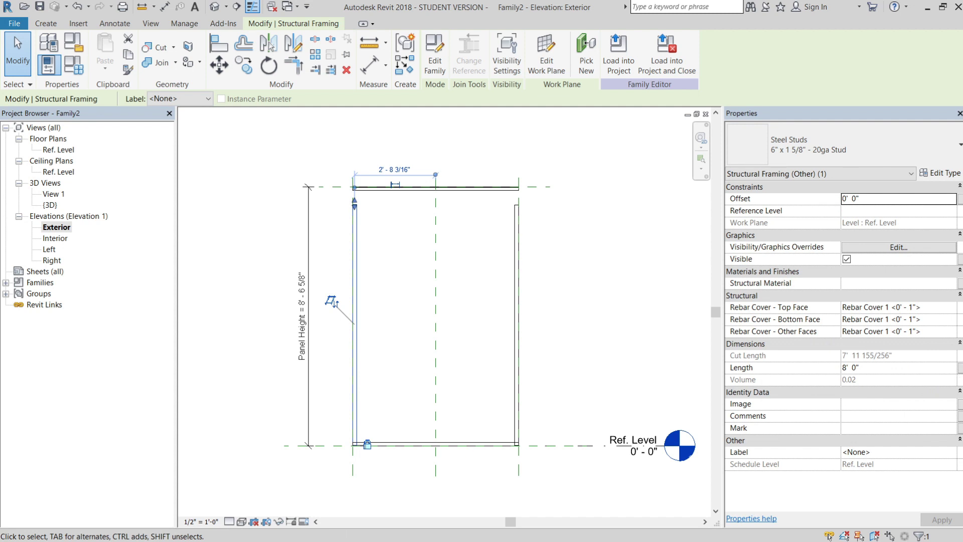
Associate the left stud's Length with Panel Height and recheck its length.
{"action": "left_click", "coordinate": [961, 370]}
{"action": "left_click_drag", "start_coordinate": [436, 150], "coordinate": [600, 134]}
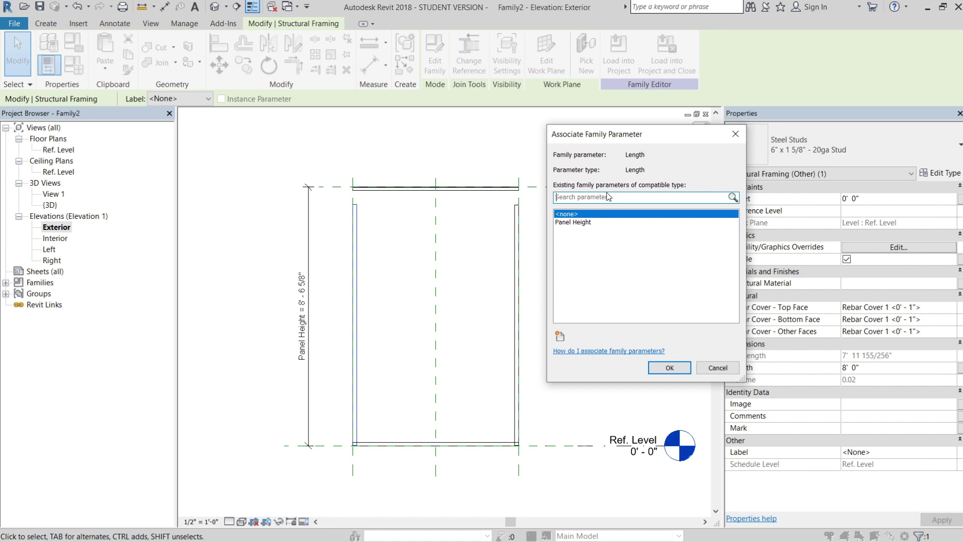
{"action": "left_click", "coordinate": [580, 223]}
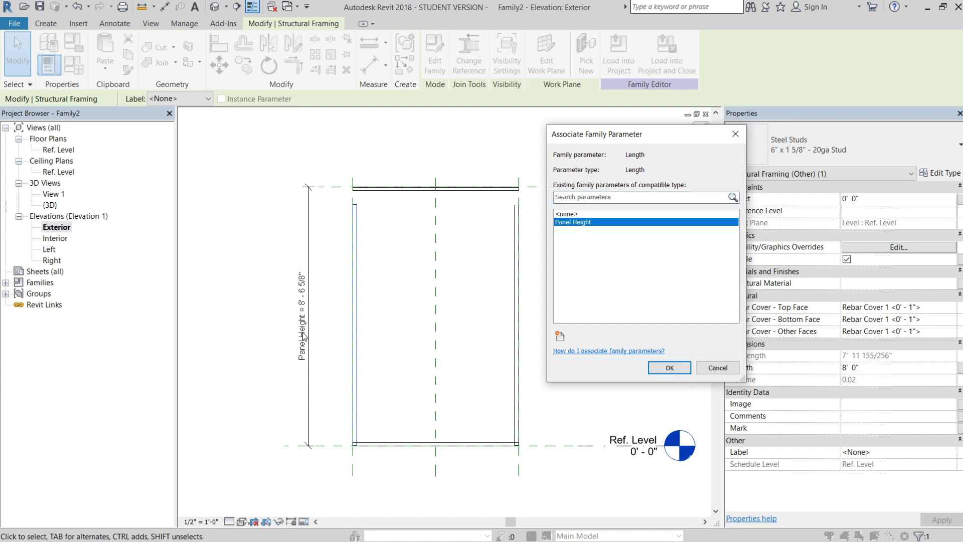
{"action": "left_click", "coordinate": [668, 367]}
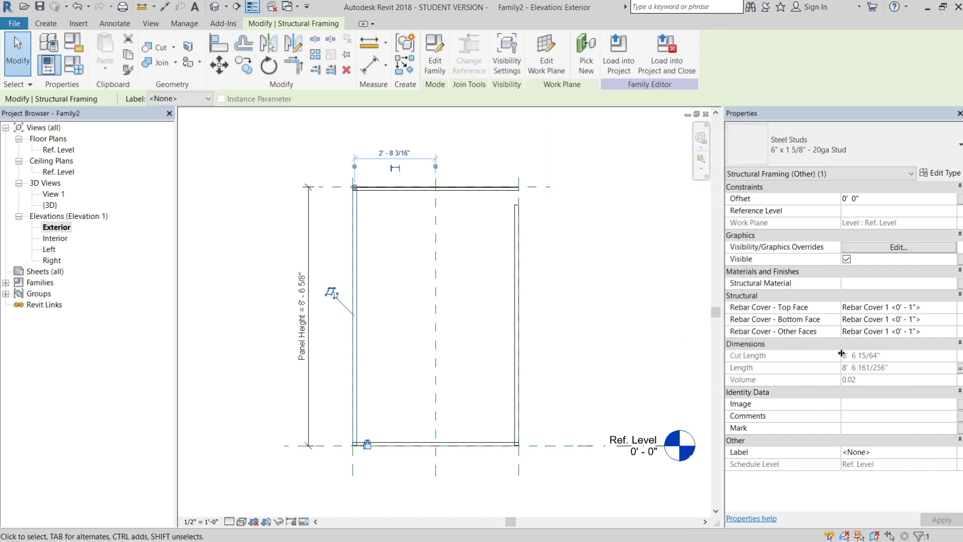
{"action": "left_click", "coordinate": [586, 288]}
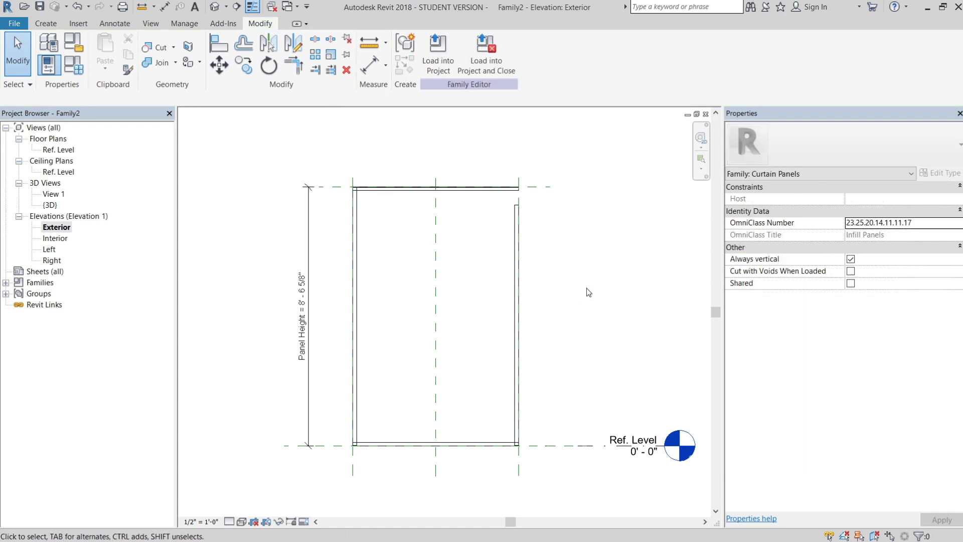
{"action": "left_click", "coordinate": [358, 261]}
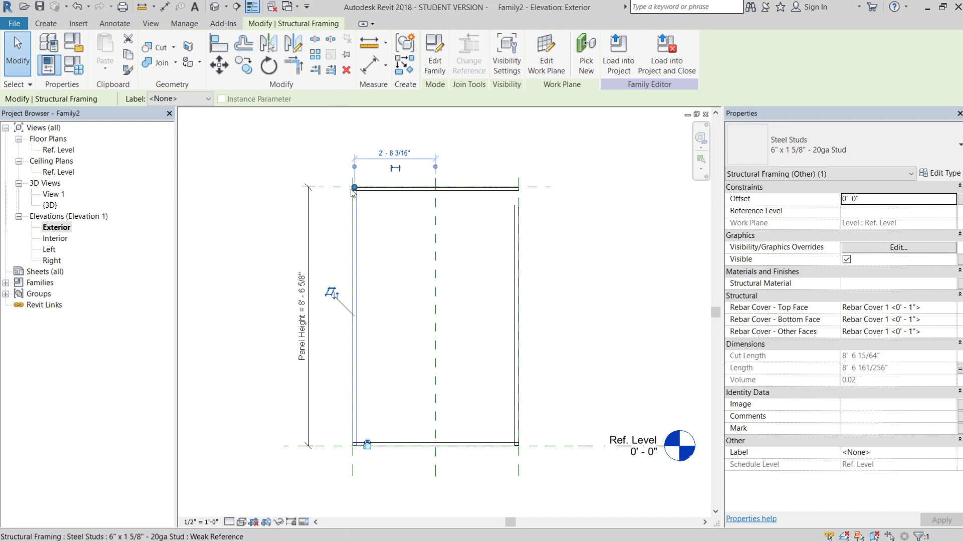
{"action": "left_click", "coordinate": [424, 299]}
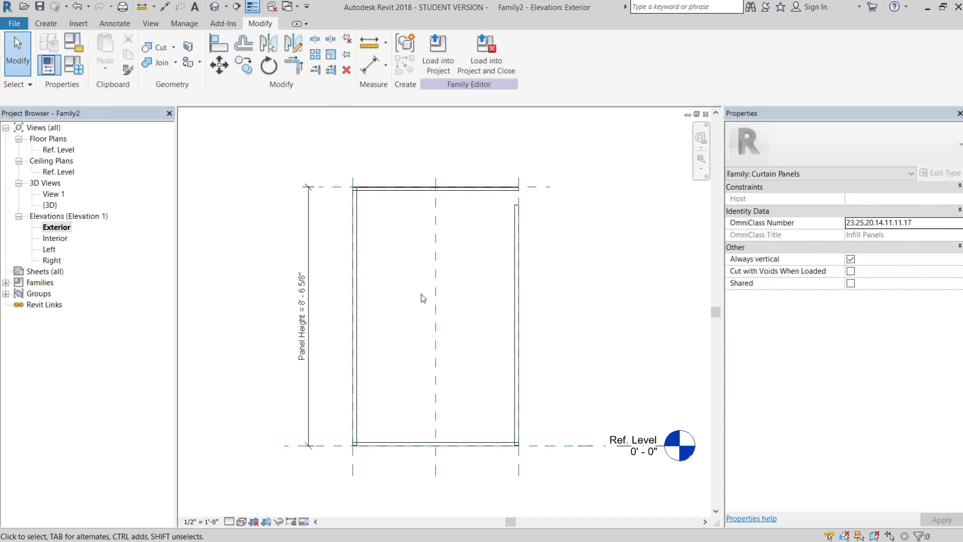
Associate the right stud's Length with Panel Height as well.
{"action": "left_click", "coordinate": [519, 251]}
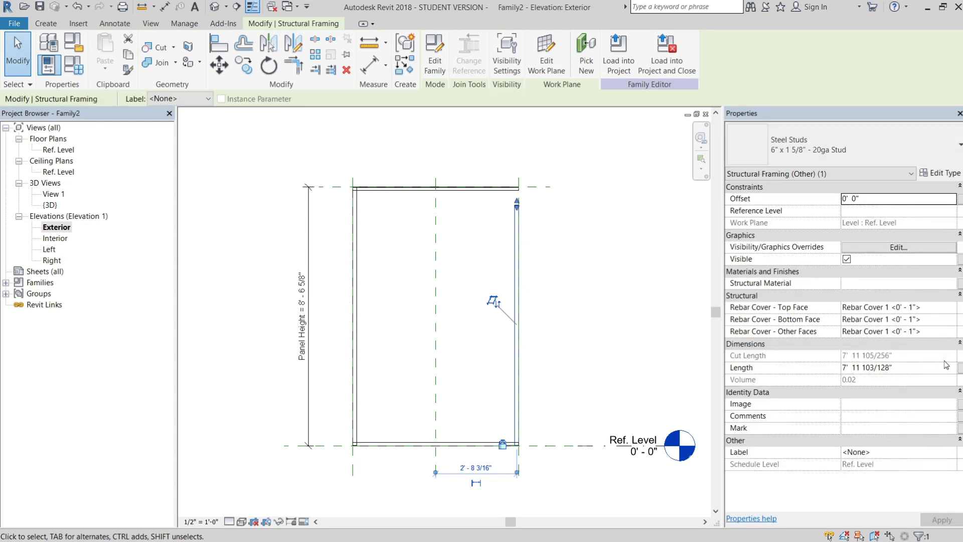
{"action": "left_click", "coordinate": [960, 369]}
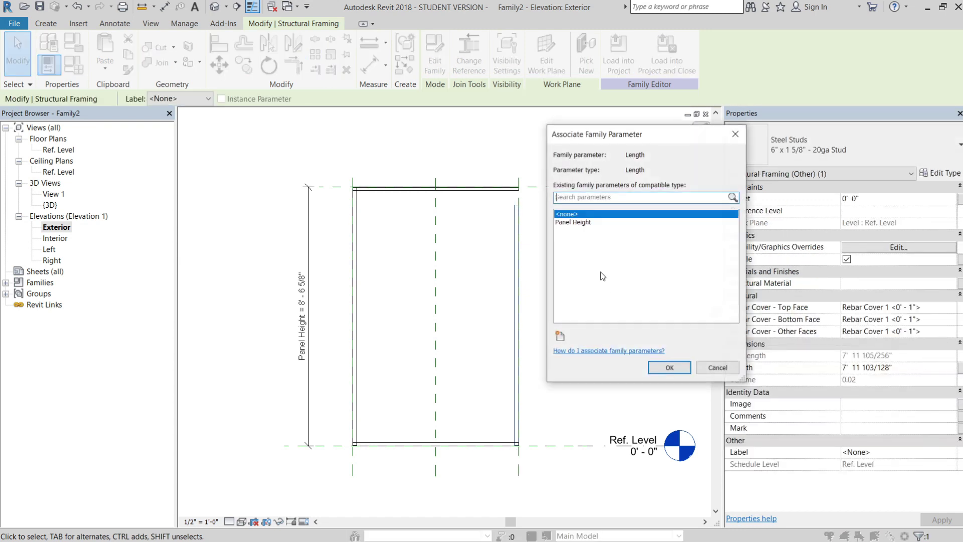
{"action": "left_click", "coordinate": [588, 222]}
{"action": "left_click", "coordinate": [662, 368]}
{"action": "left_click", "coordinate": [574, 262]}
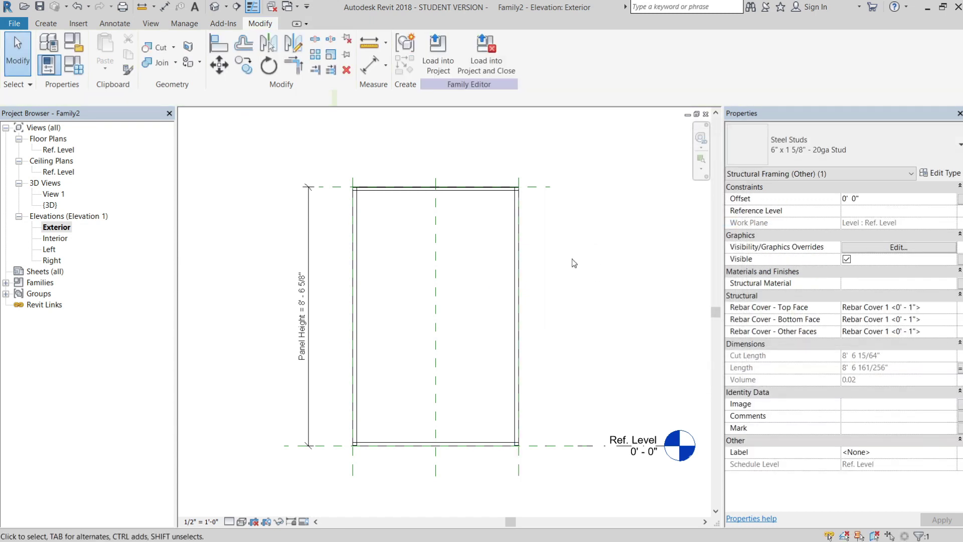
Drag the Top reference plane down until the panel is 5' - 4" tall.
{"action": "left_click", "coordinate": [547, 187]}
{"action": "scroll", "coordinate": [536, 187], "scroll_direction": "up", "scroll_amount": 2}
{"action": "left_click", "coordinate": [533, 184]}
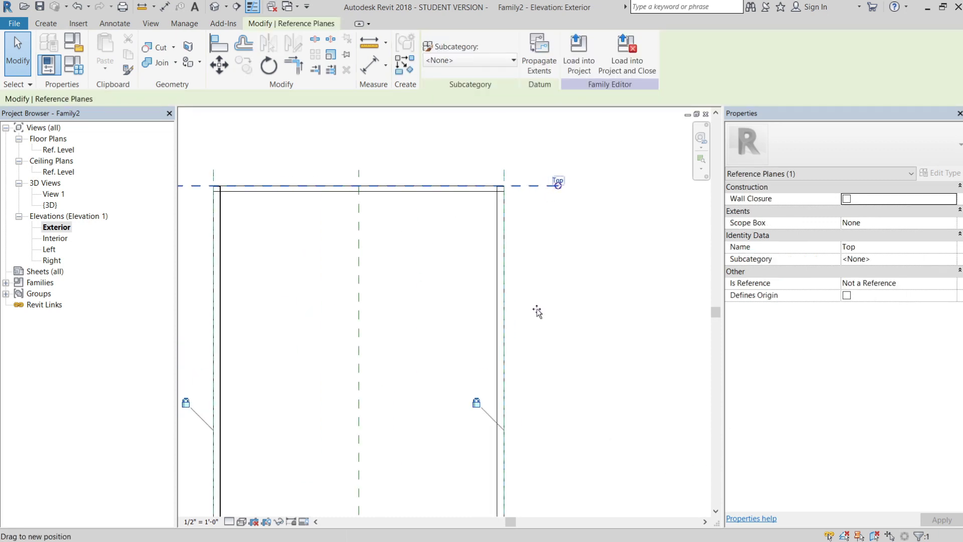
{"action": "left_click_drag", "start_coordinate": [539, 330], "coordinate": [544, 357]}
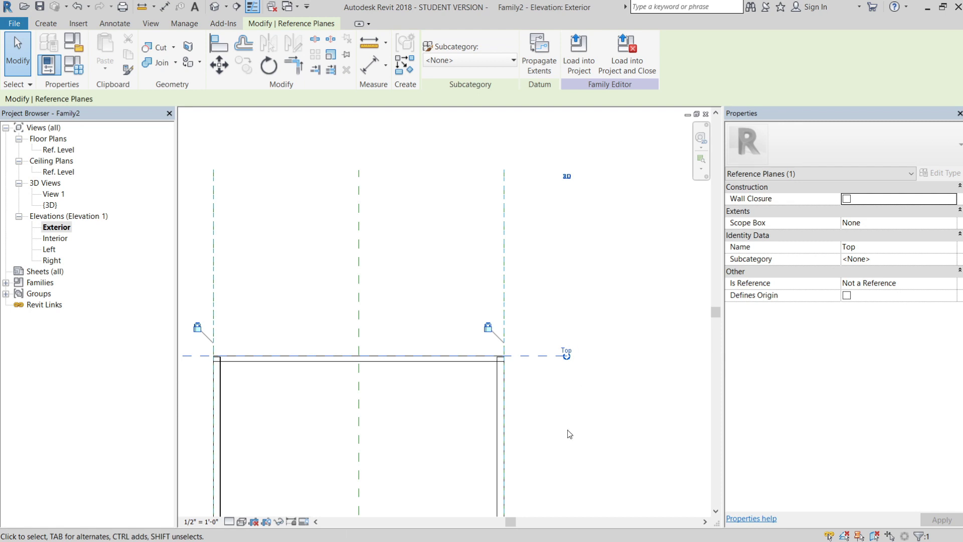
{"action": "scroll", "coordinate": [571, 434], "scroll_direction": "down", "scroll_amount": 2}
{"action": "middle_click_drag", "start_coordinate": [571, 434], "coordinate": [576, 222]}
{"action": "left_click", "coordinate": [589, 306]}
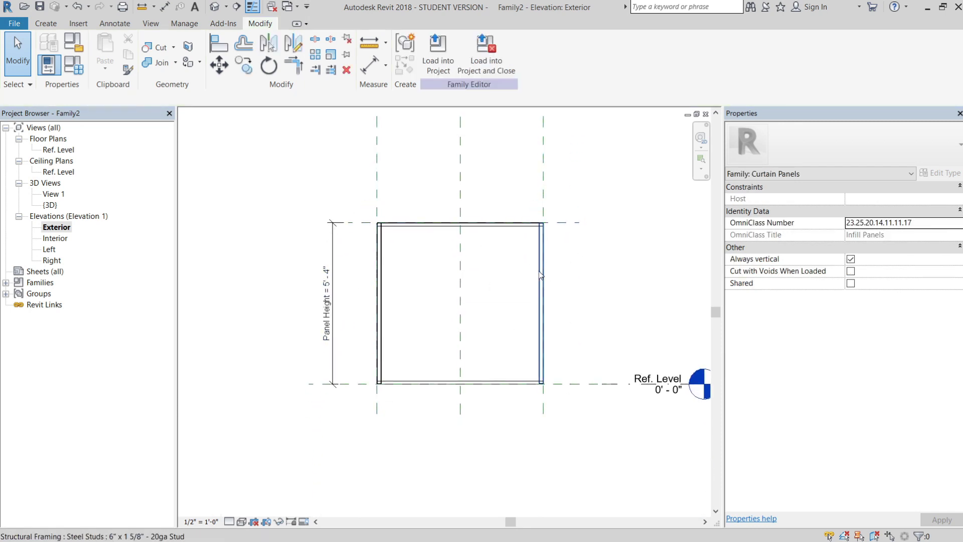